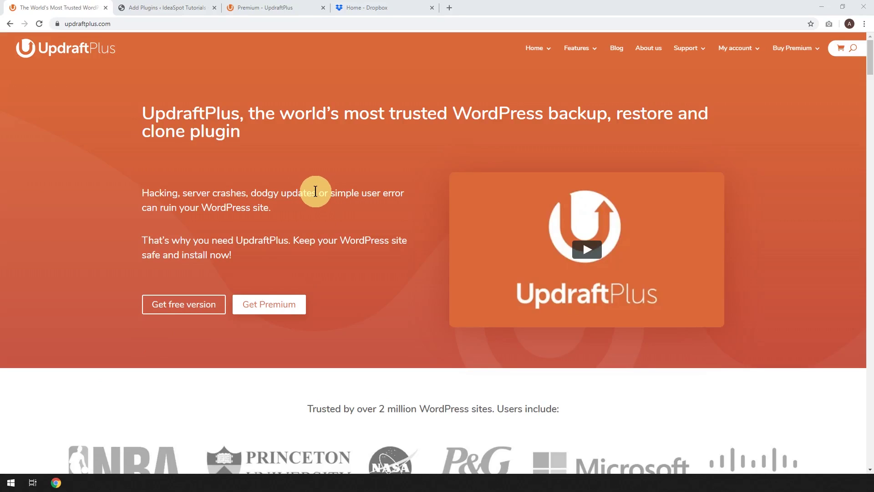
- Install the UpdraftPlus WordPress Backup Plugin from the 'backup' search results and activate it
{"action": "scroll", "coordinate": [346, 205], "scroll_direction": "down", "scroll_amount": 1}
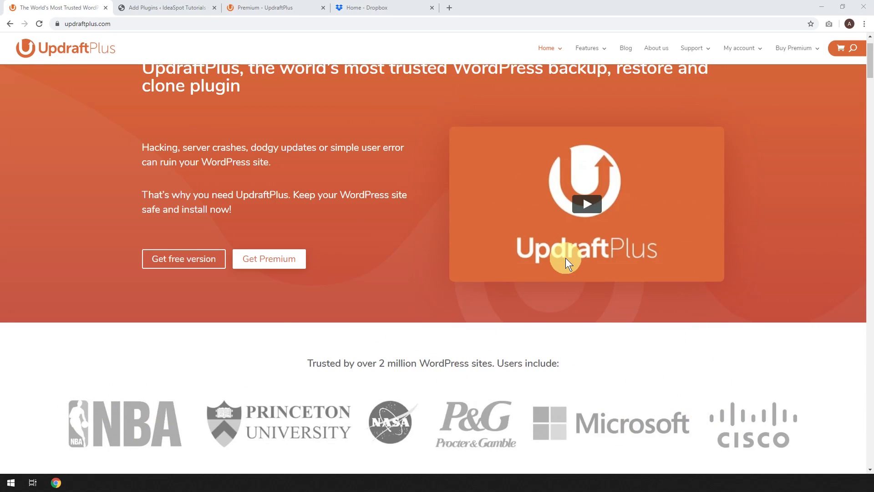
{"action": "scroll", "coordinate": [564, 259], "scroll_direction": "up", "scroll_amount": 1}
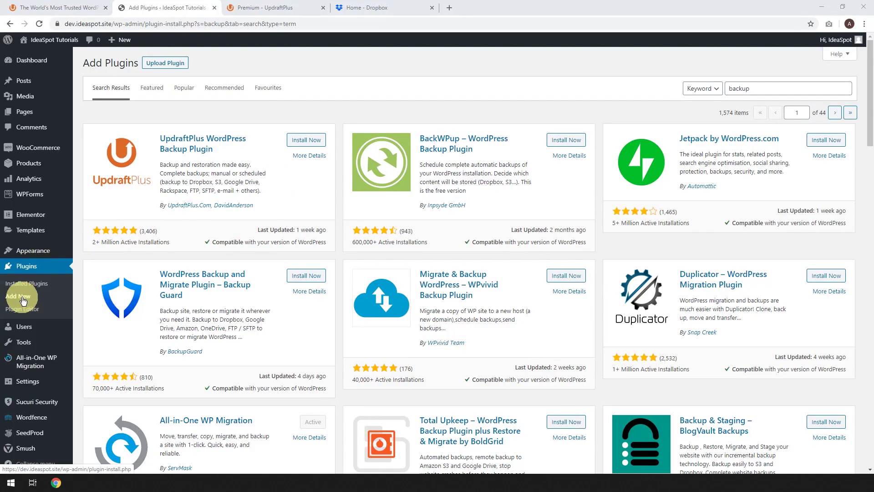
{"action": "double_click", "coordinate": [742, 91]}
{"action": "left_click", "coordinate": [460, 89]}
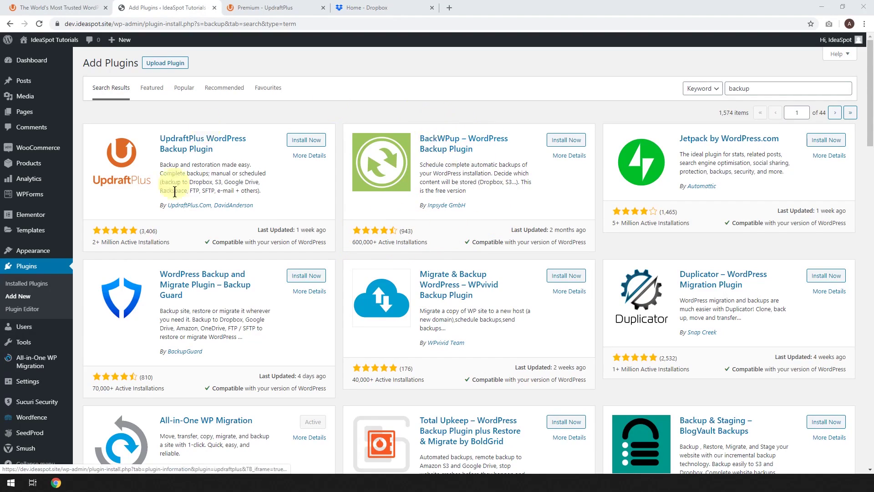
{"action": "left_click", "coordinate": [304, 141]}
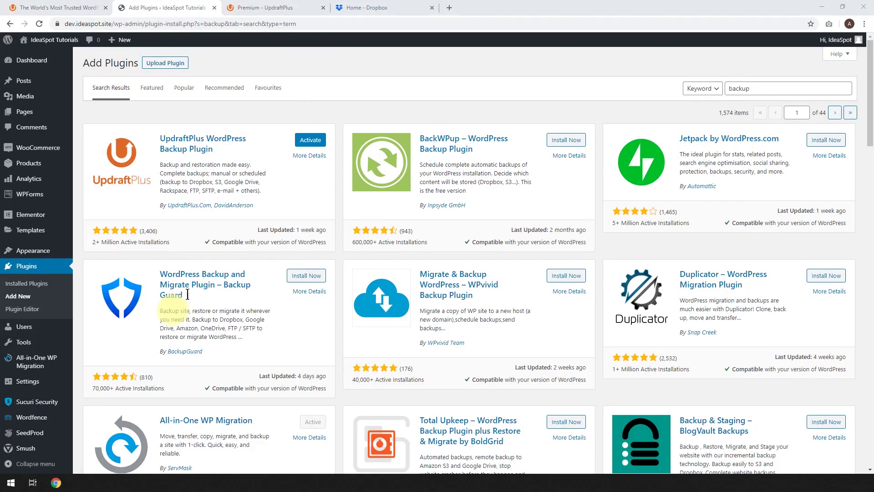
{"action": "left_click", "coordinate": [307, 140]}
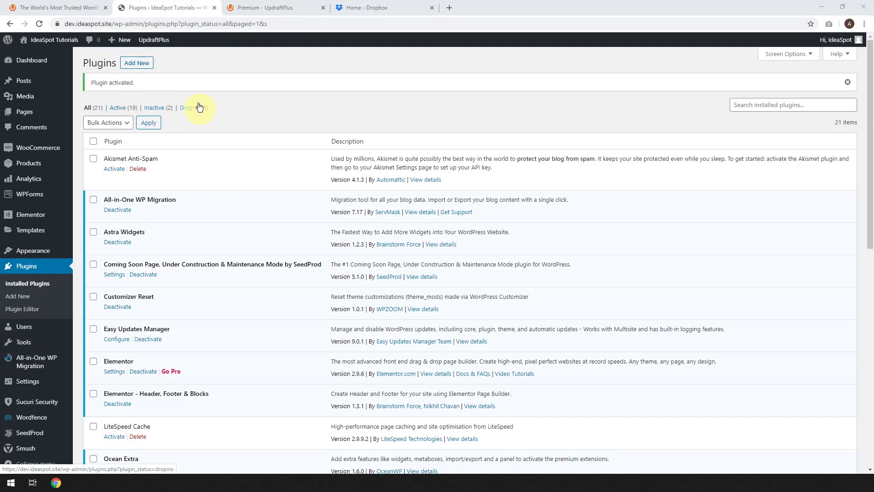
- Open UpdraftPlus Settings from the UpdraftPlus menu in the admin bar
{"action": "mouse_move", "coordinate": [148, 44]}
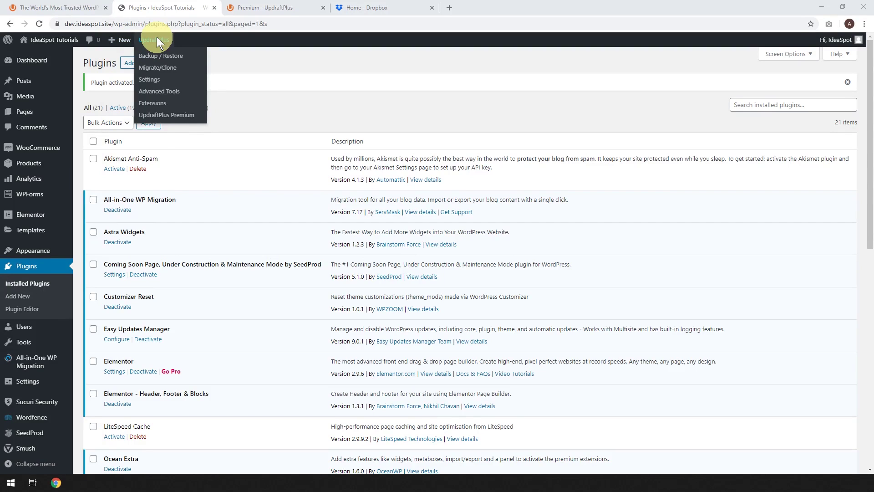
{"action": "left_click", "coordinate": [152, 83]}
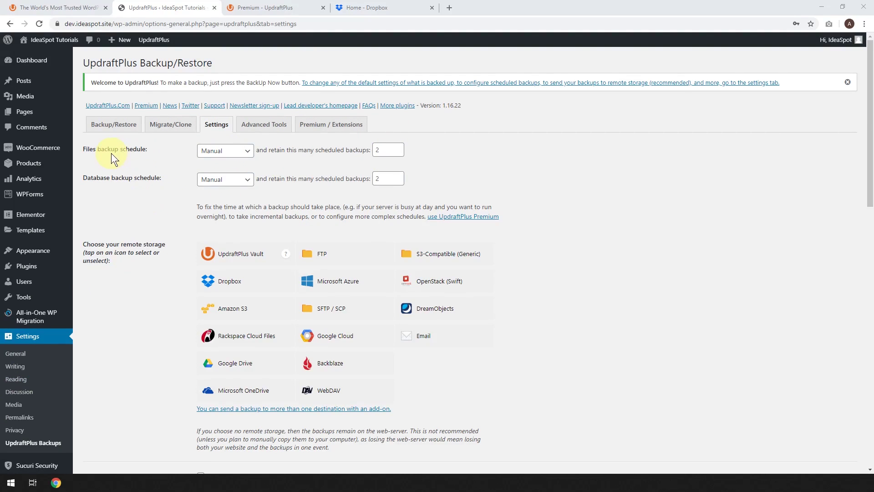
- Set the files backup schedule to Monthly
{"action": "left_click", "coordinate": [238, 155]}
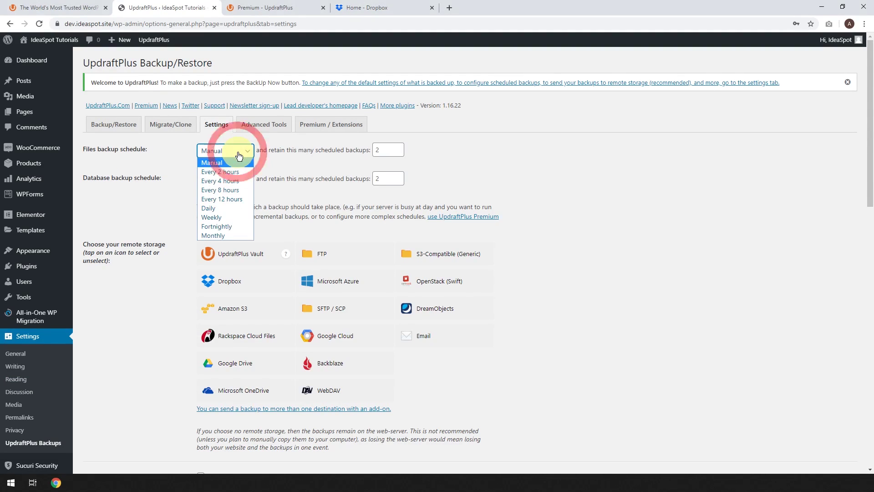
{"action": "left_click", "coordinate": [210, 235]}
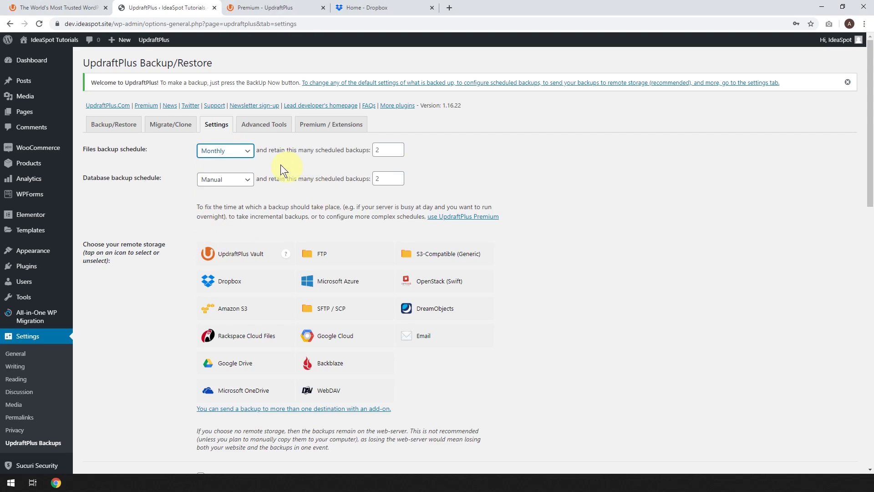
{"action": "left_click", "coordinate": [388, 151]}
- Set the database backup schedule to Weekly and retain 52 database backups
{"action": "left_click", "coordinate": [245, 180]}
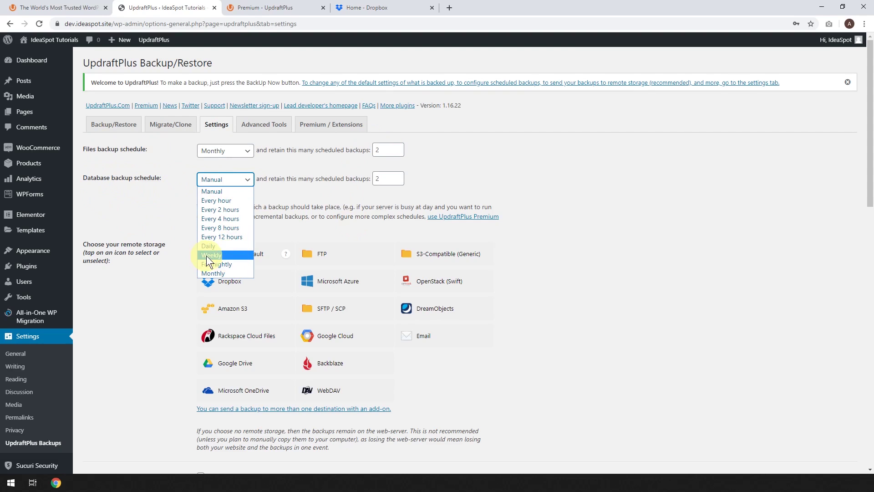
{"action": "left_click", "coordinate": [206, 256]}
{"action": "left_click", "coordinate": [217, 182]}
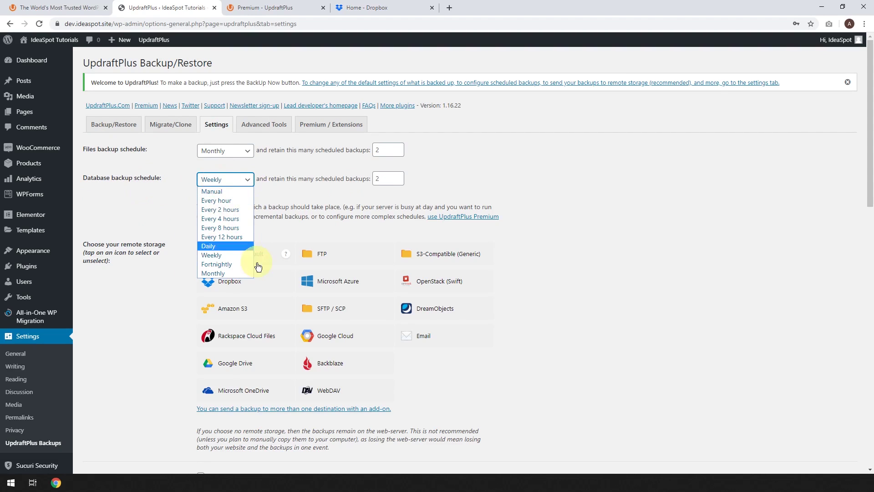
{"action": "left_click", "coordinate": [209, 246]}
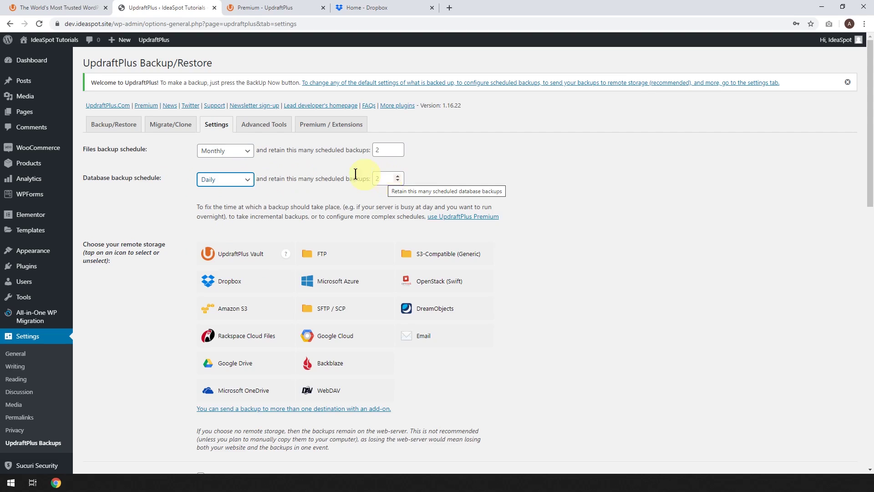
{"action": "left_click", "coordinate": [223, 184]}
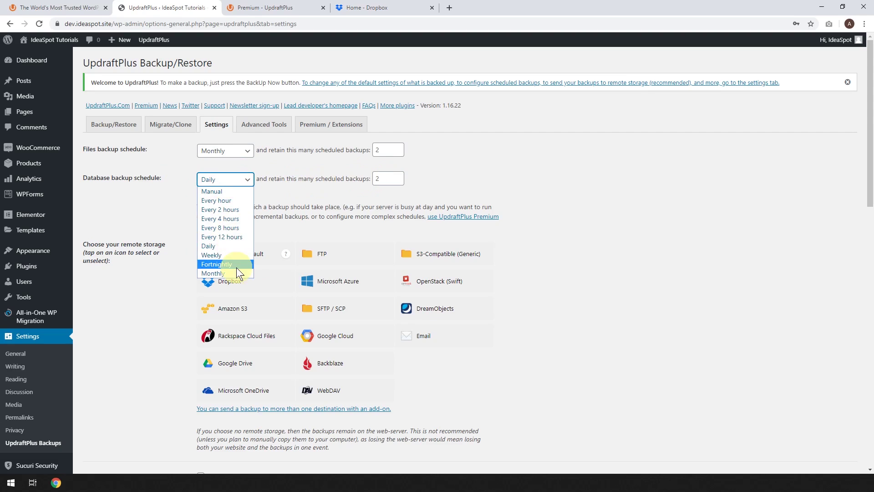
{"action": "left_click", "coordinate": [218, 254]}
{"action": "double_click", "coordinate": [385, 178]}
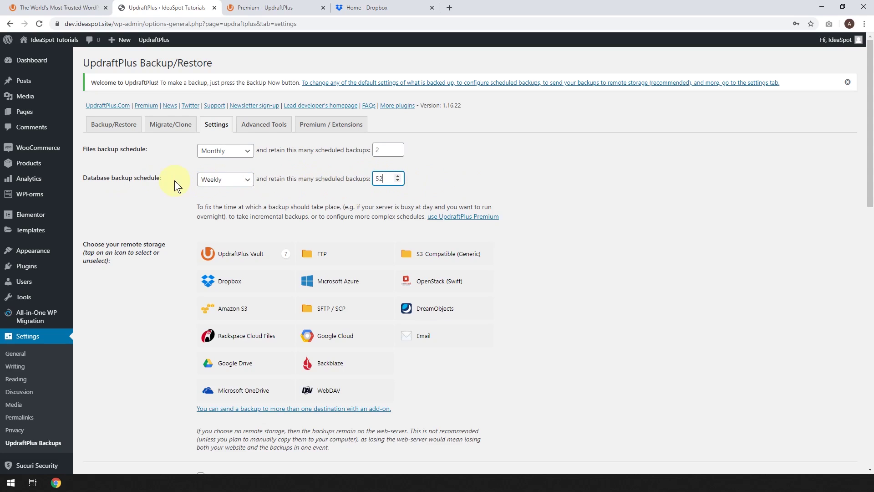
{"action": "left_click", "coordinate": [332, 183]}
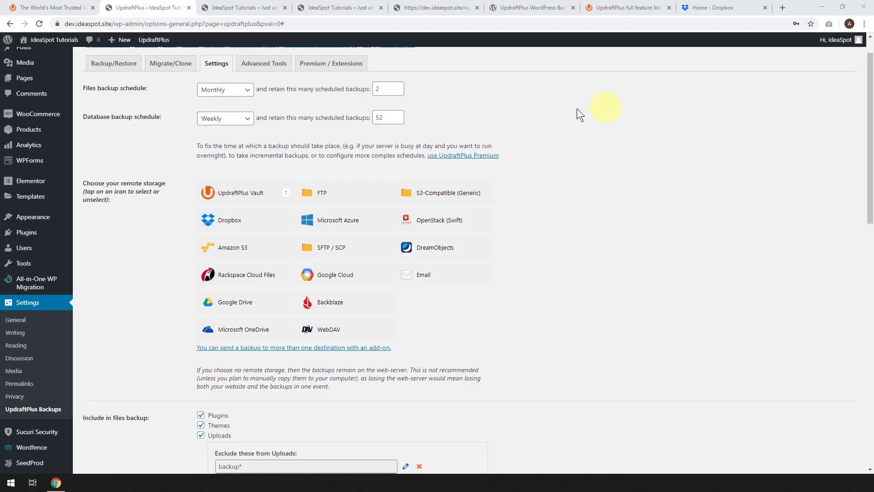
- Save the UpdraftPlus settings with Monthly file backups and Weekly database backups keeping 52
{"action": "left_click_drag", "start_coordinate": [873, 116], "coordinate": [872, 348]}
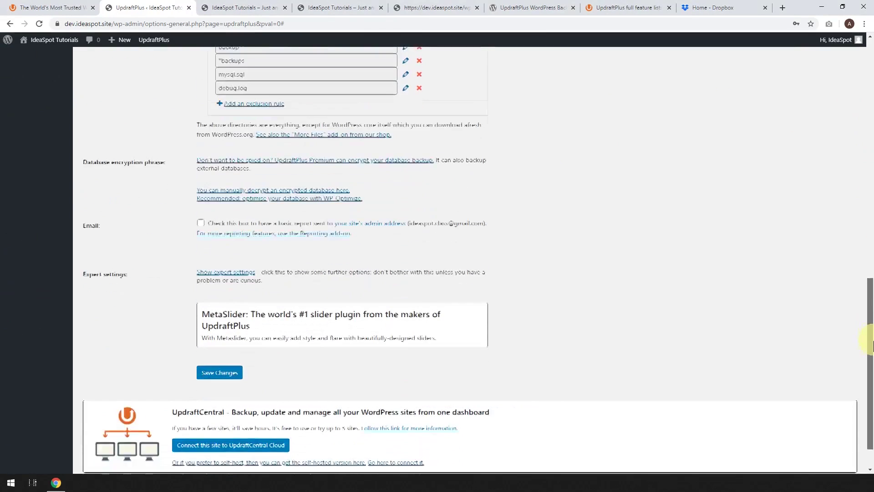
{"action": "left_click", "coordinate": [232, 357]}
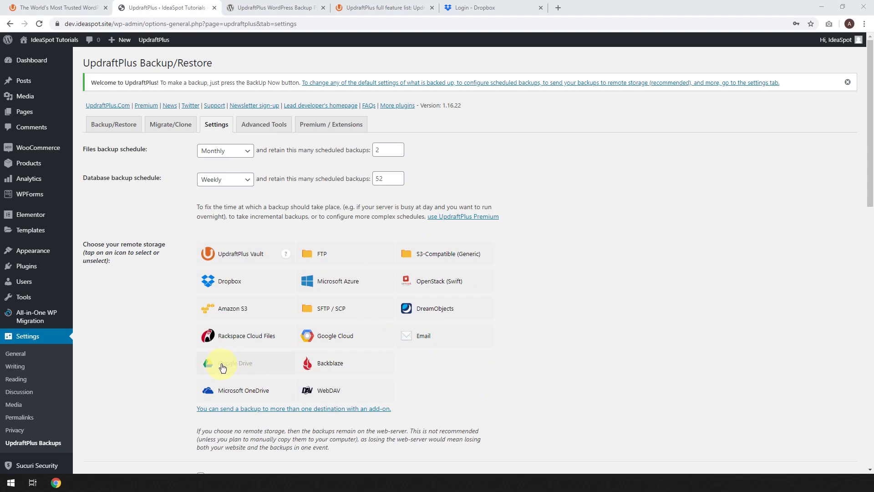
- Select the Dropbox tile as remote storage and review its section, which asks to save before authenticating
{"action": "left_click", "coordinate": [222, 288]}
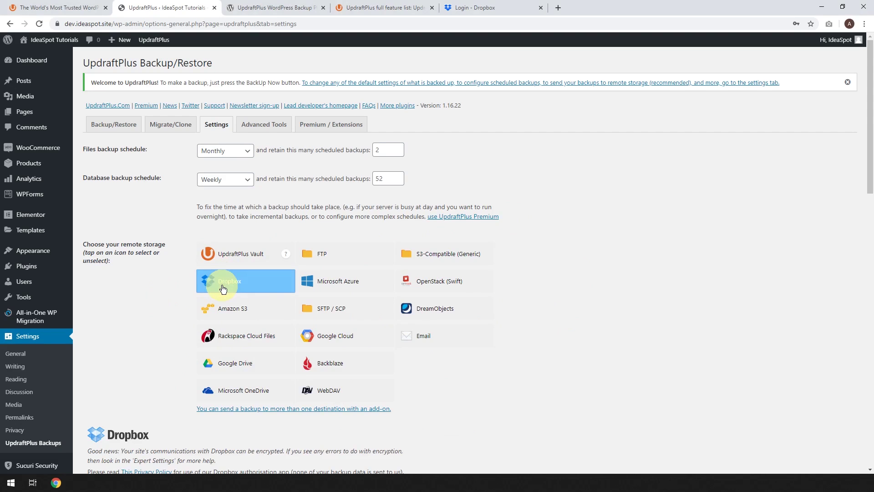
{"action": "scroll", "coordinate": [159, 291], "scroll_direction": "down", "scroll_amount": 2}
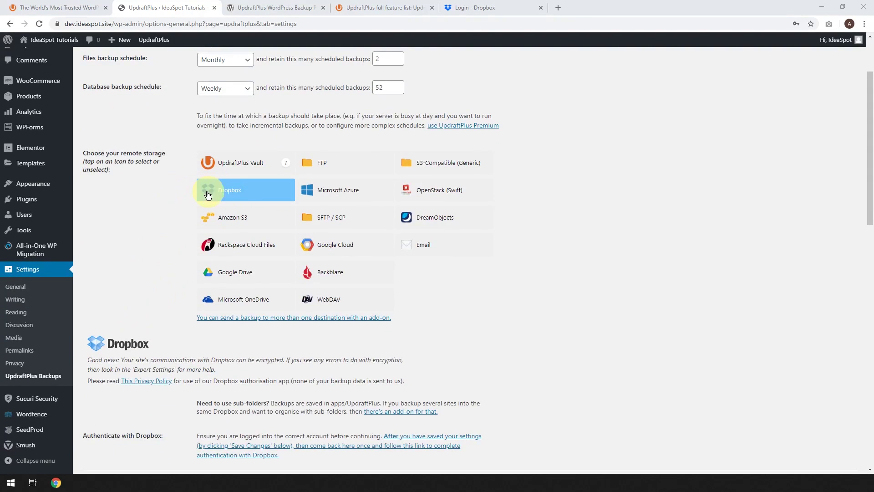
{"action": "scroll", "coordinate": [151, 242], "scroll_direction": "down", "scroll_amount": 1}
{"action": "scroll", "coordinate": [149, 228], "scroll_direction": "down", "scroll_amount": 2}
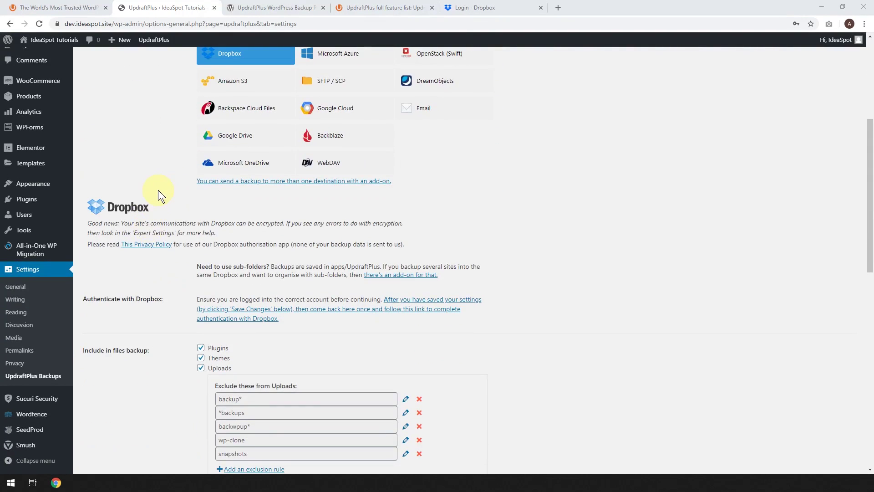
{"action": "scroll", "coordinate": [198, 206], "scroll_direction": "down", "scroll_amount": 1}
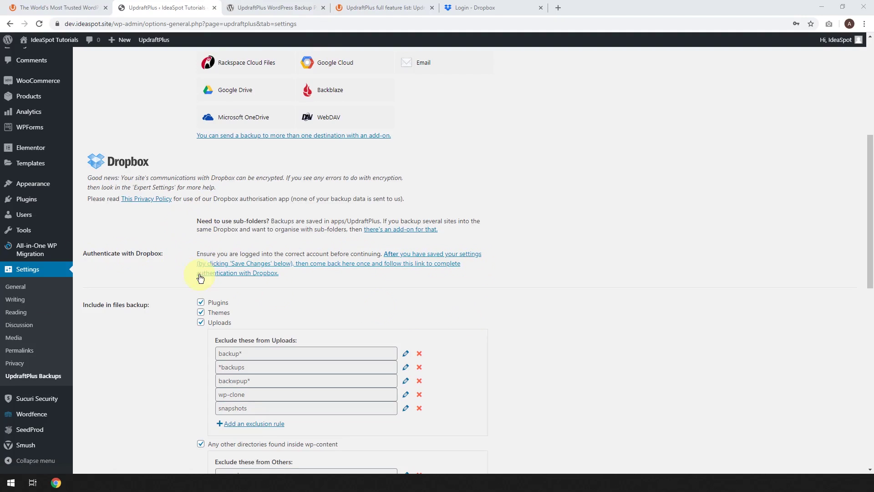
{"action": "left_click_drag", "start_coordinate": [871, 250], "coordinate": [873, 401]}
{"action": "left_click", "coordinate": [203, 411]}
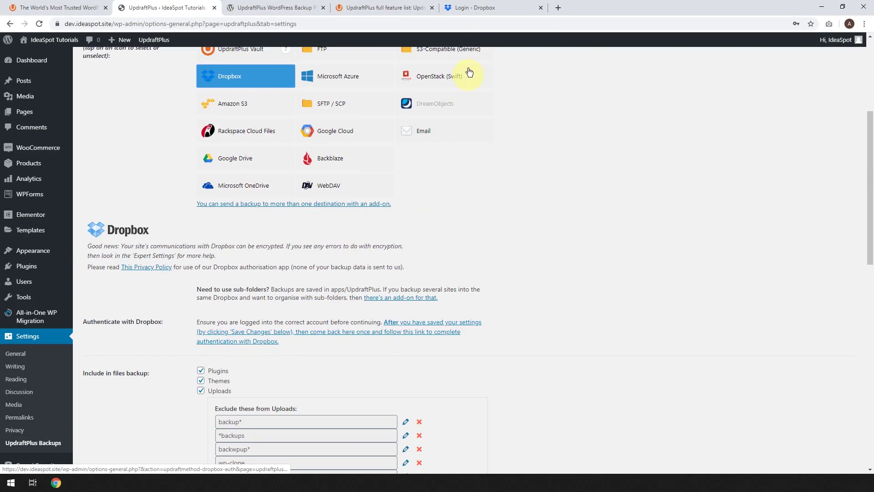
- In the Dropbox tab, sign in with Google using the Google account from the popup
{"action": "left_click", "coordinate": [461, 9]}
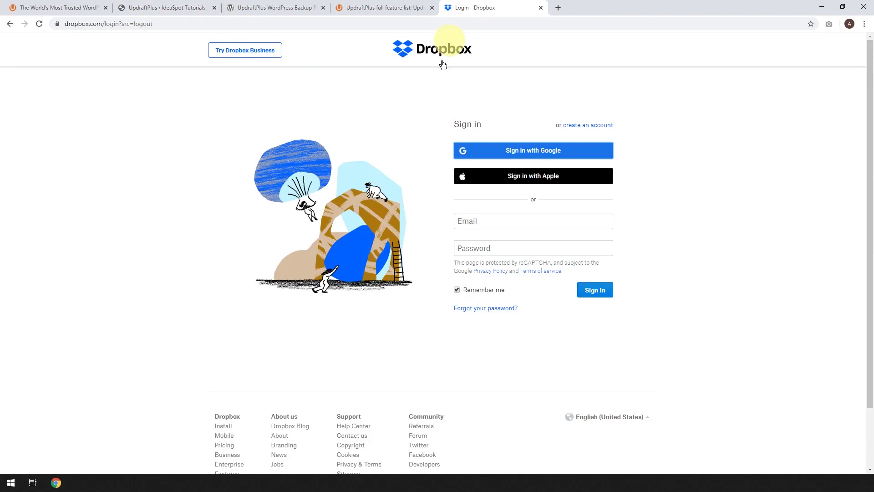
{"action": "left_click", "coordinate": [495, 150]}
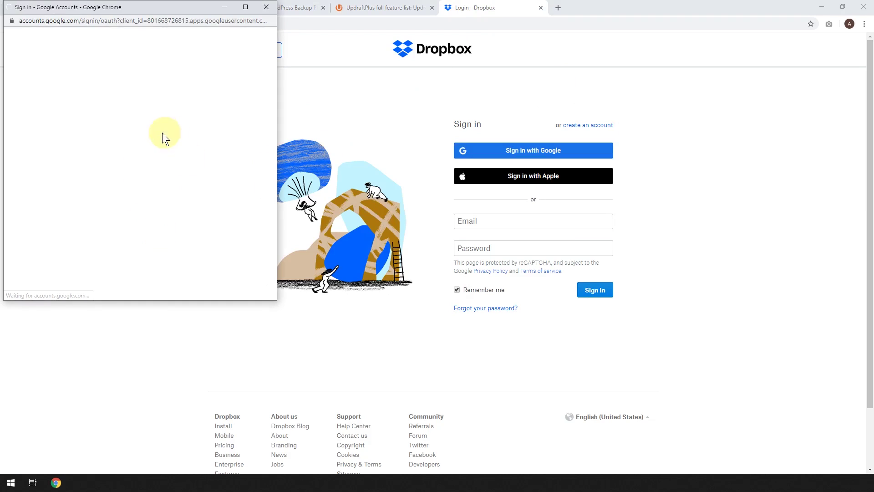
{"action": "left_click", "coordinate": [92, 144]}
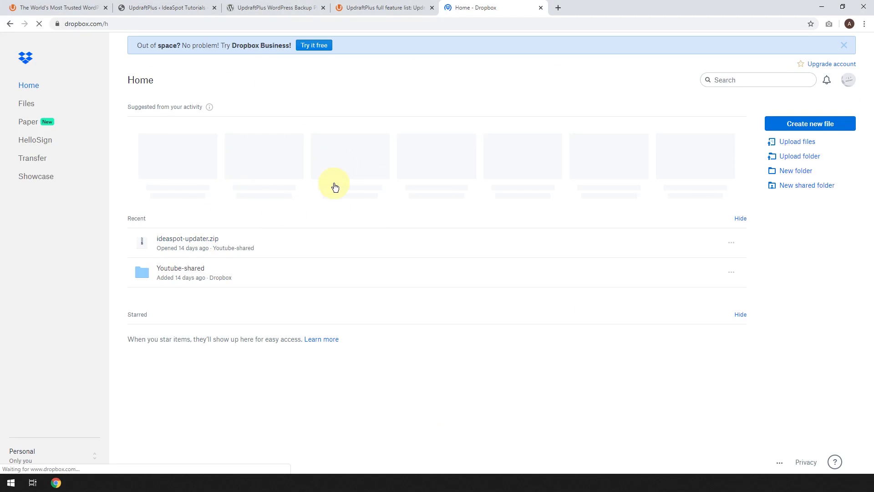
- Back in UpdraftPlus, save the settings with Dropbox chosen to bring up the Dropbox authorisation dialog
{"action": "left_click", "coordinate": [167, 7]}
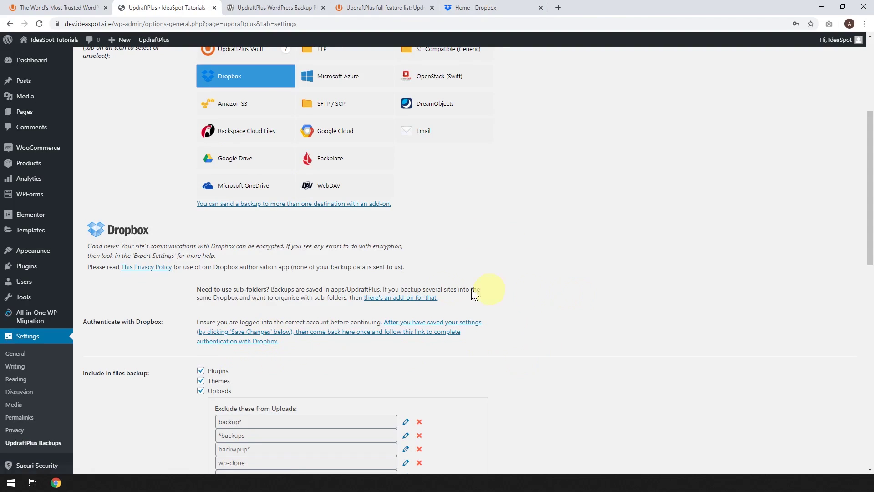
{"action": "scroll", "coordinate": [430, 322], "scroll_direction": "down", "scroll_amount": 1}
{"action": "scroll", "coordinate": [429, 321], "scroll_direction": "down", "scroll_amount": 9}
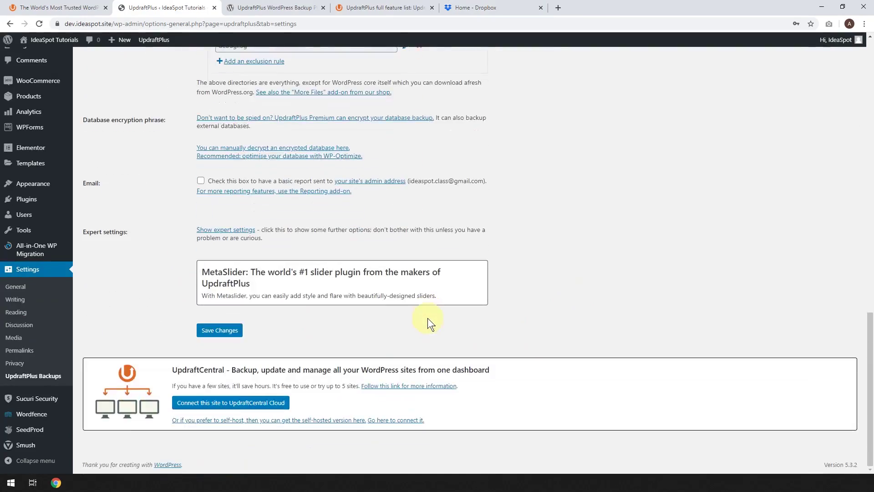
{"action": "left_click", "coordinate": [227, 331]}
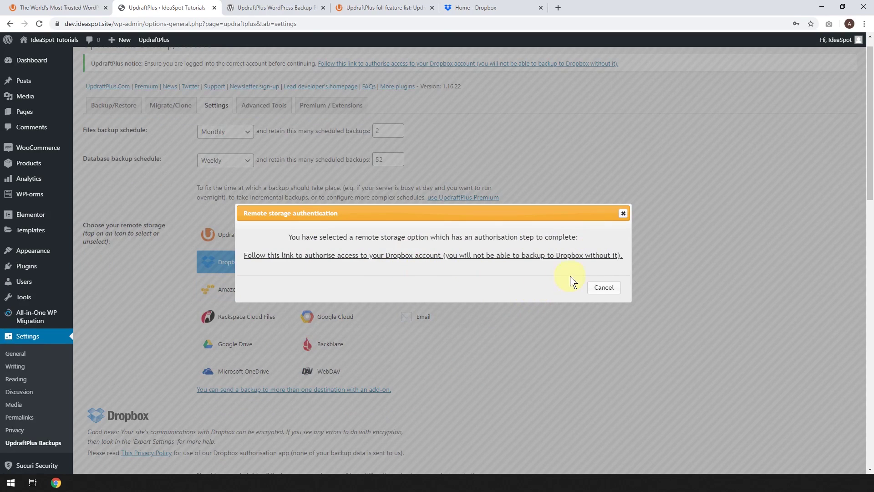
- Follow the authorise-access link and allow UpdraftPlus.Com to use its Dropbox app folder
{"action": "left_click", "coordinate": [319, 258]}
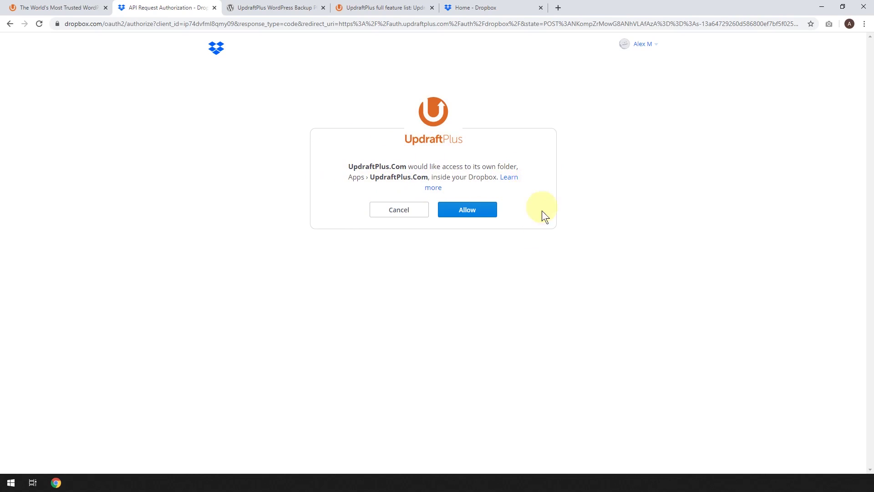
{"action": "left_click", "coordinate": [473, 218]}
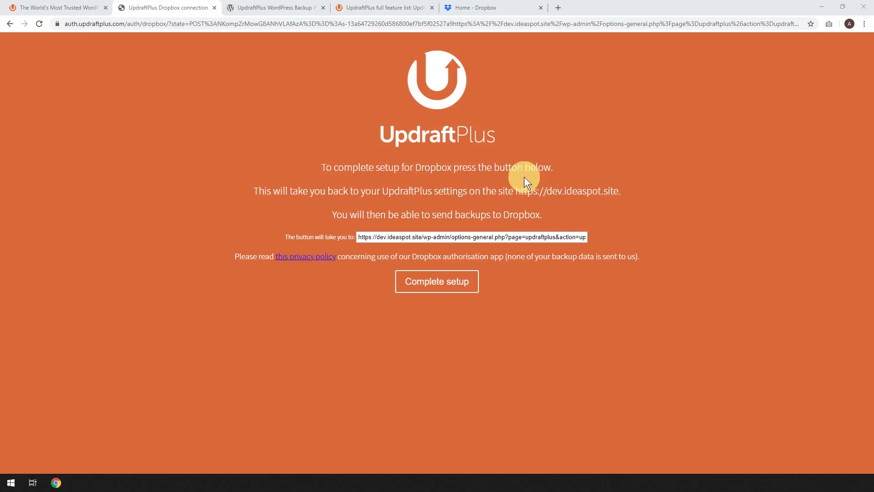
- Complete setup for dev.ideaspot.site and check the notice reporting 7.9% quota used, 1886.5 MB available
{"action": "left_click", "coordinate": [434, 283]}
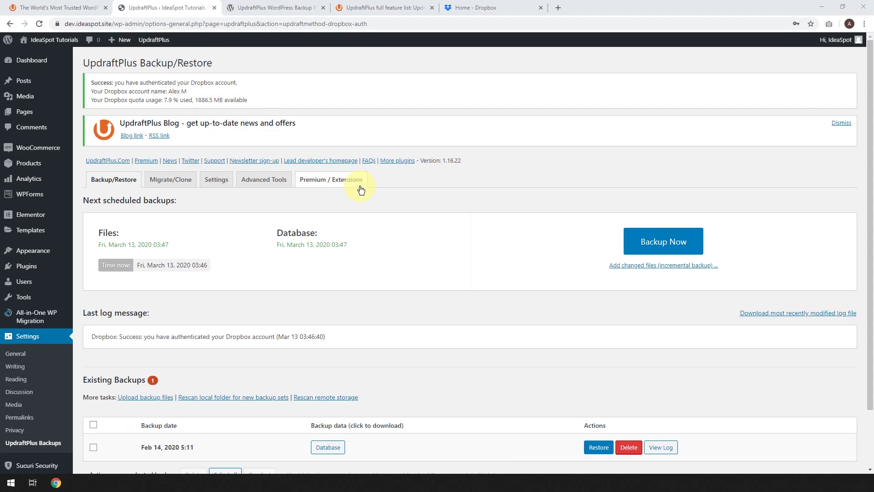
{"action": "scroll", "coordinate": [427, 220], "scroll_direction": "down", "scroll_amount": 2}
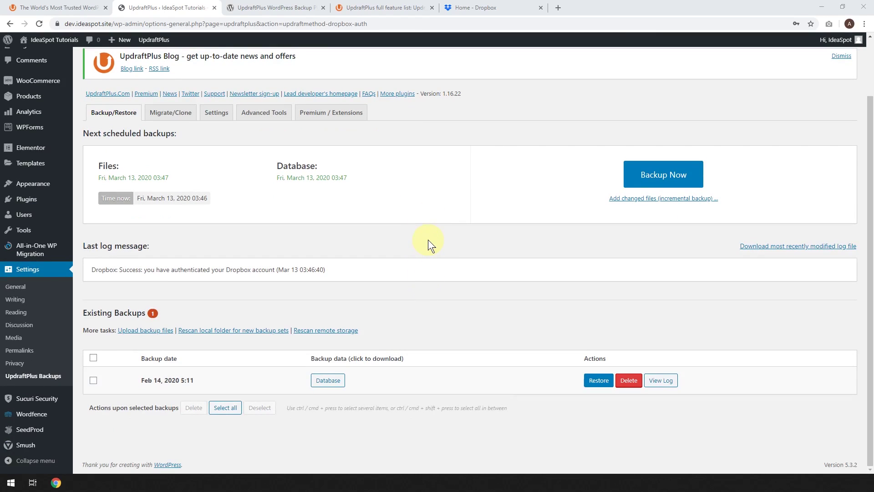
{"action": "scroll", "coordinate": [360, 200], "scroll_direction": "up", "scroll_amount": 1}
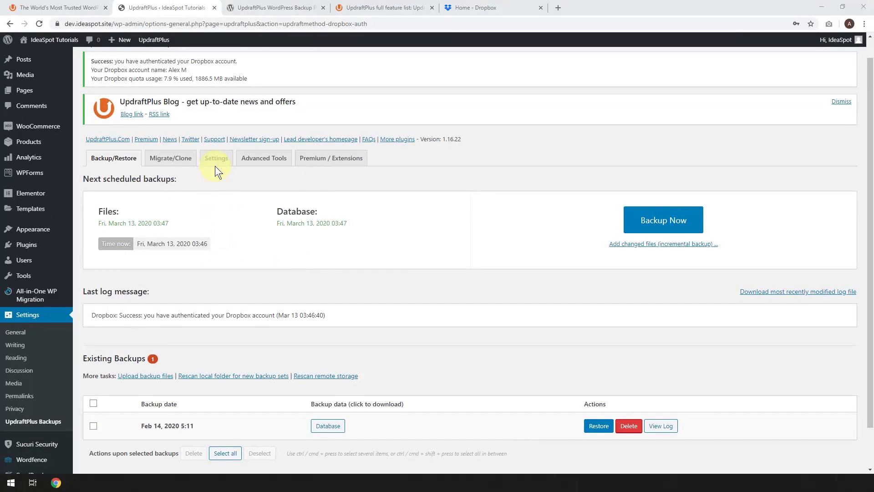
- On the Settings tab, switch the files backup schedule to Manual, then back to Monthly
{"action": "left_click", "coordinate": [216, 166]}
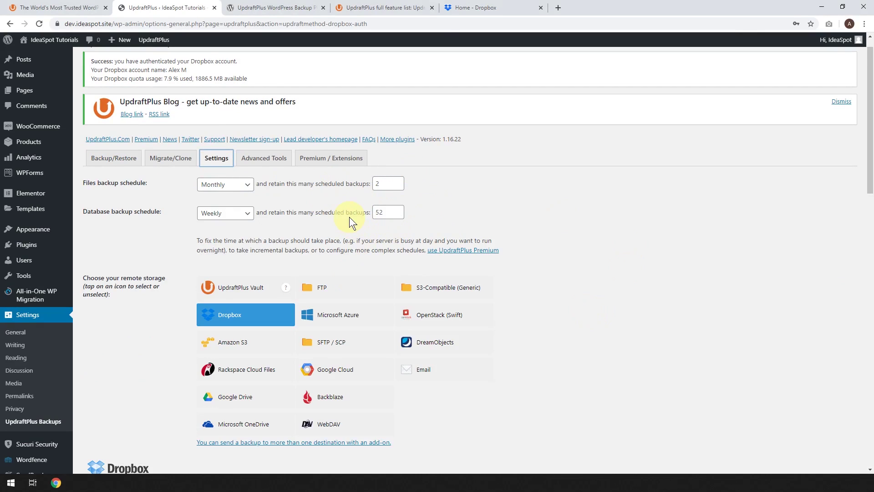
{"action": "scroll", "coordinate": [444, 193], "scroll_direction": "up", "scroll_amount": 1}
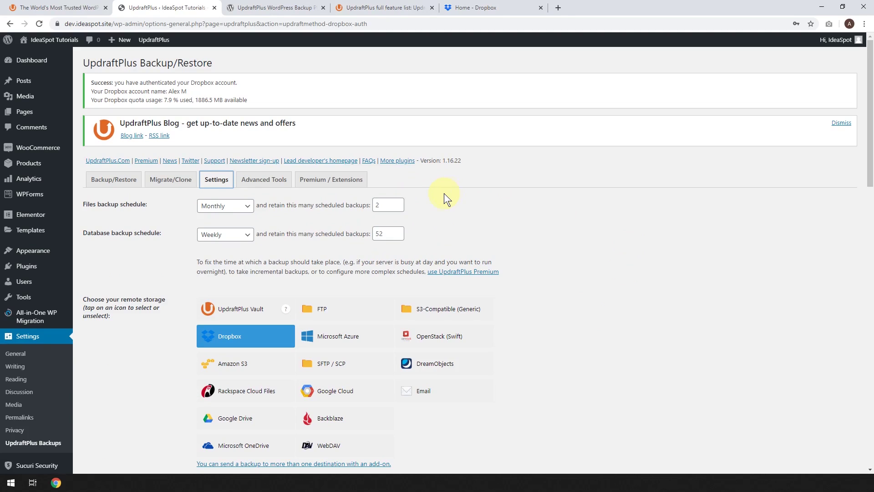
{"action": "left_click", "coordinate": [222, 206]}
{"action": "left_click", "coordinate": [223, 215]}
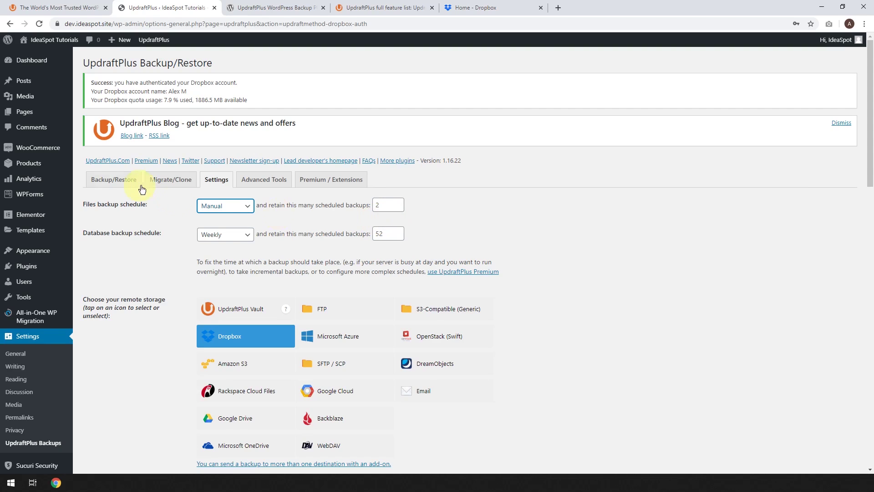
{"action": "left_click", "coordinate": [225, 206]}
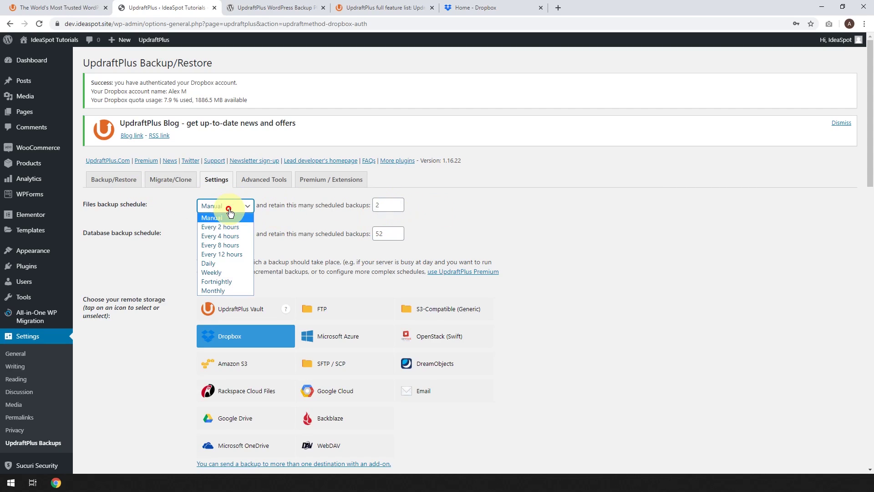
{"action": "left_click", "coordinate": [214, 290]}
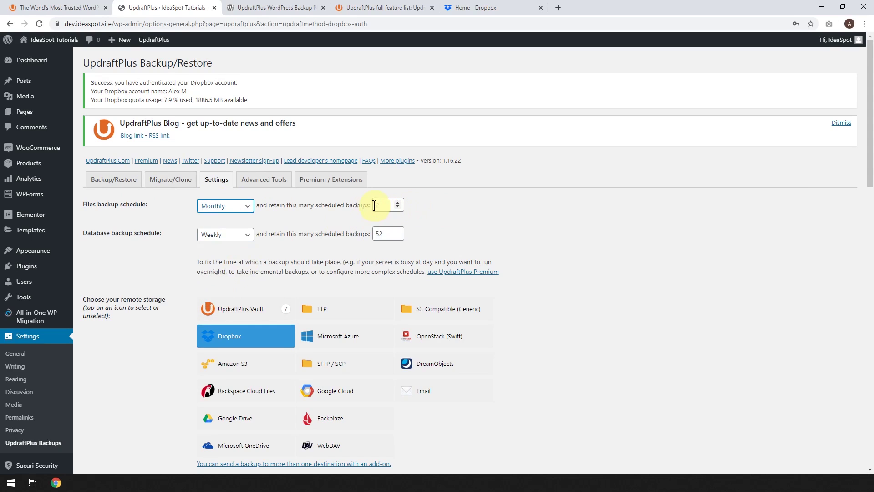
{"action": "left_click", "coordinate": [512, 210]}
{"action": "scroll", "coordinate": [510, 254], "scroll_direction": "down", "scroll_amount": 2}
{"action": "scroll", "coordinate": [195, 238], "scroll_direction": "down", "scroll_amount": 5}
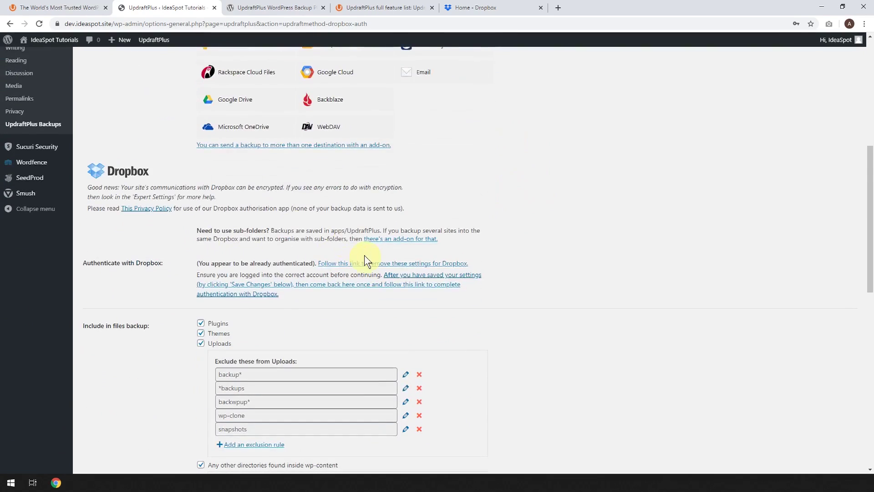
{"action": "scroll", "coordinate": [501, 259], "scroll_direction": "down", "scroll_amount": 4}
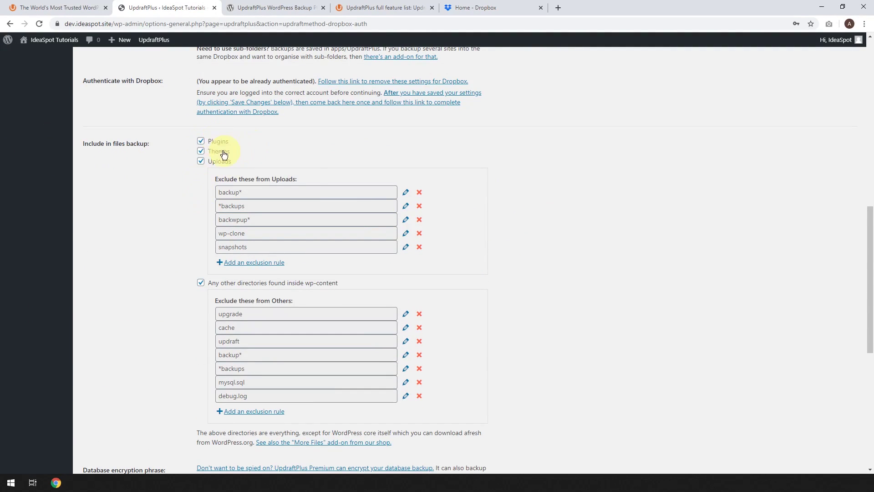
{"action": "scroll", "coordinate": [159, 251], "scroll_direction": "down", "scroll_amount": 2}
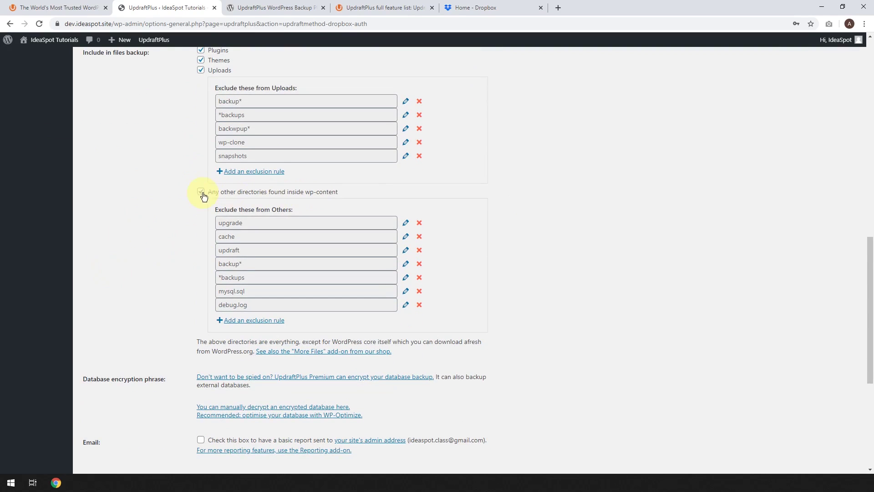
{"action": "scroll", "coordinate": [117, 201], "scroll_direction": "down", "scroll_amount": 4}
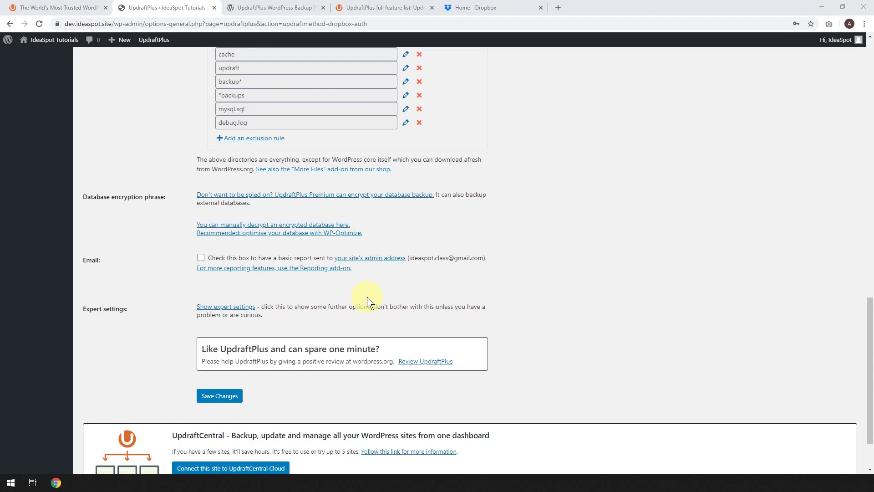
{"action": "scroll", "coordinate": [537, 304], "scroll_direction": "up", "scroll_amount": 20}
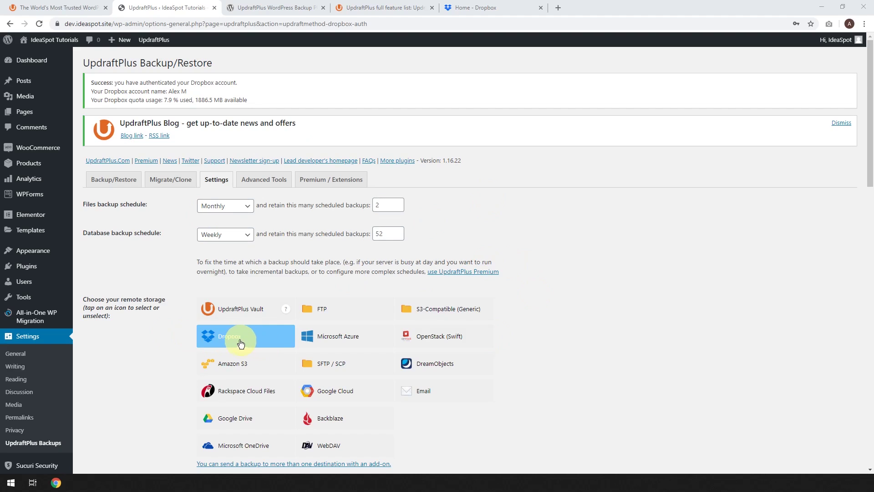
{"action": "scroll", "coordinate": [452, 336], "scroll_direction": "down", "scroll_amount": 1}
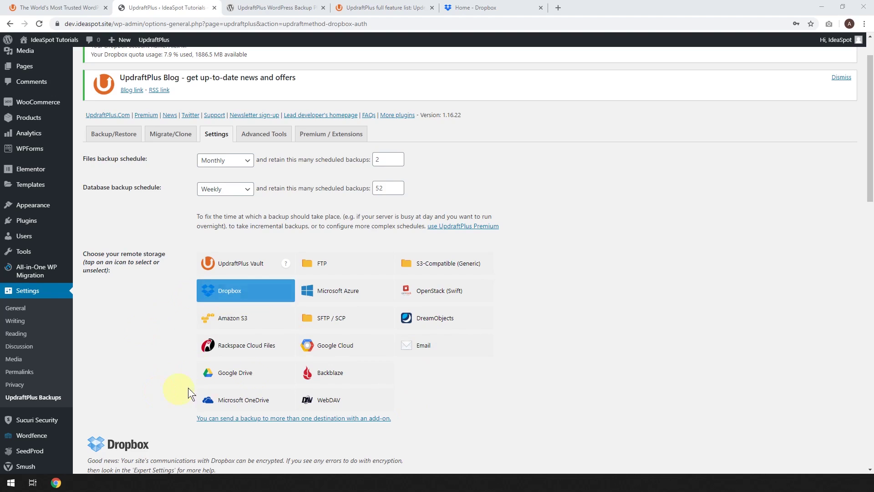
{"action": "scroll", "coordinate": [221, 375], "scroll_direction": "up", "scroll_amount": 1}
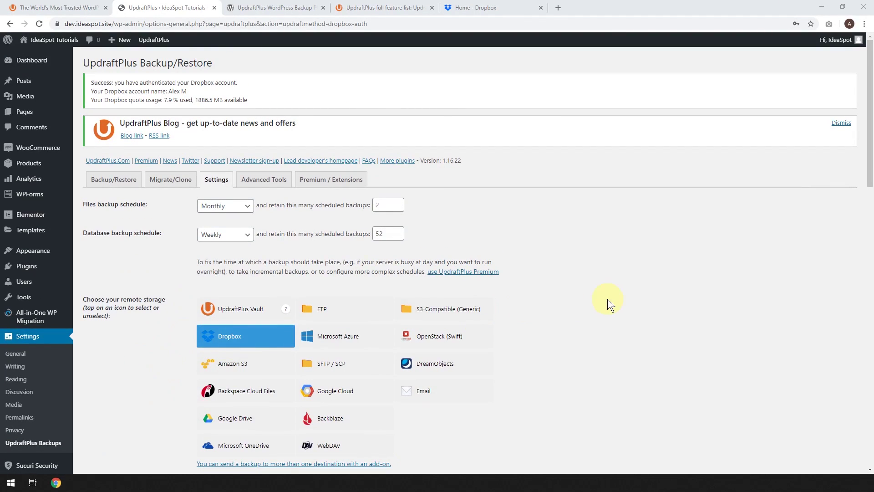
- In Advanced Tools, view Site size, Export / import settings, then the Wipe settings page
{"action": "left_click", "coordinate": [259, 185]}
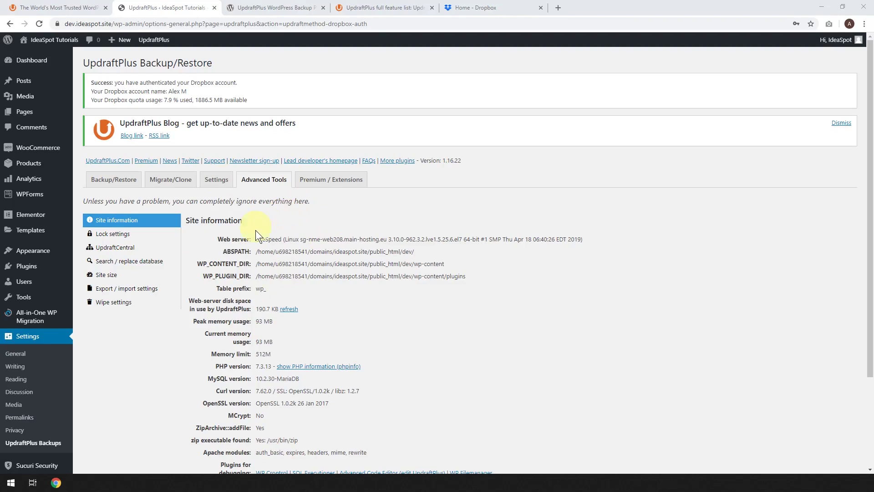
{"action": "left_click", "coordinate": [100, 279]}
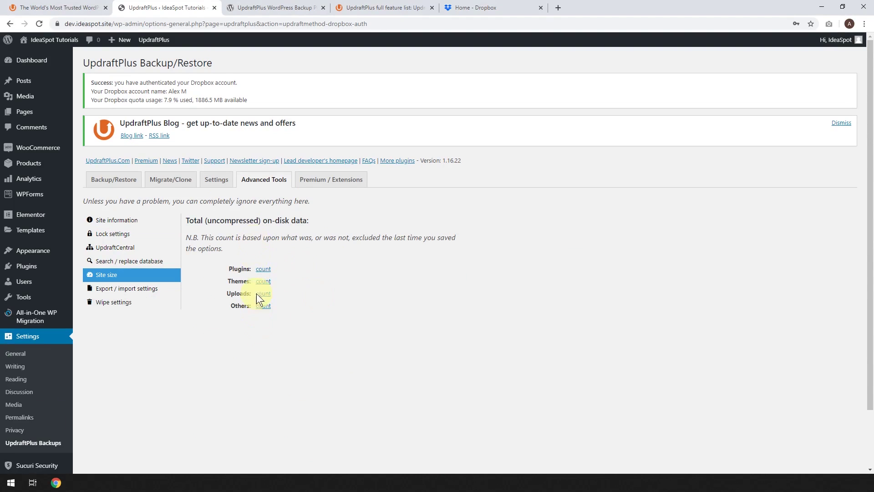
{"action": "left_click", "coordinate": [136, 290]}
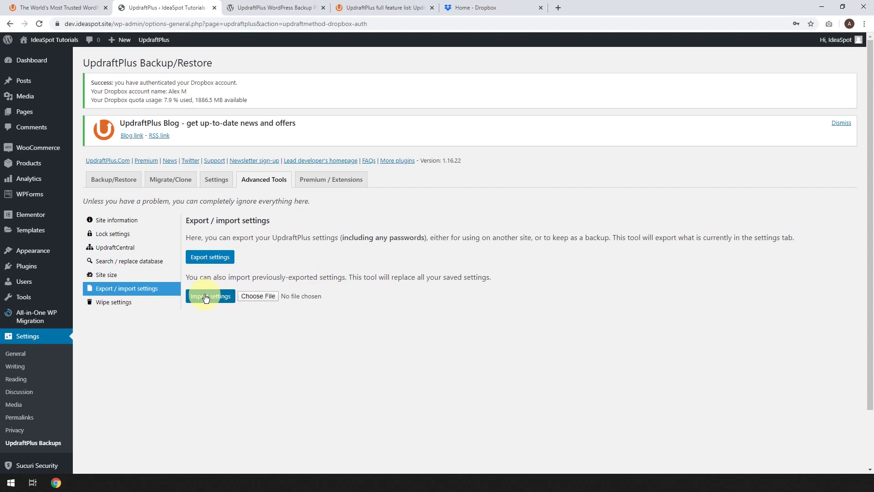
{"action": "left_click", "coordinate": [122, 303]}
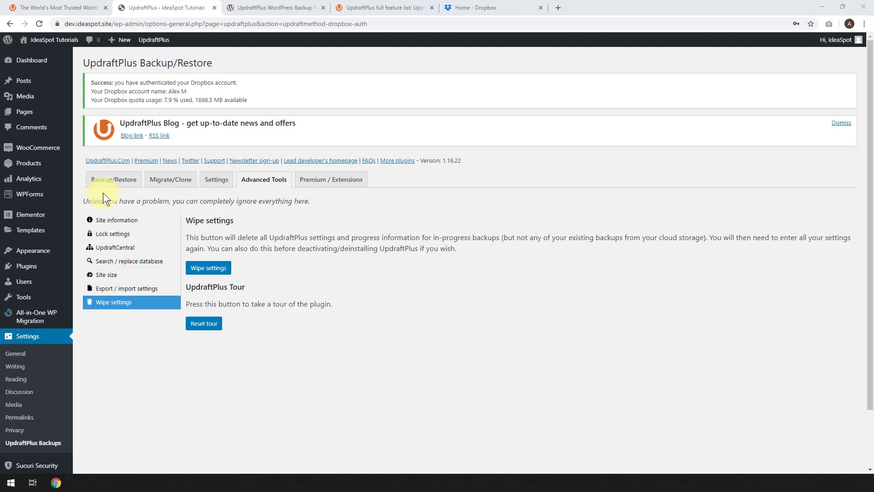
- From Backup/Restore, start Backup Now past the unsaved-settings warning, keeping database, files and remote upload ticked
{"action": "left_click", "coordinate": [110, 182]}
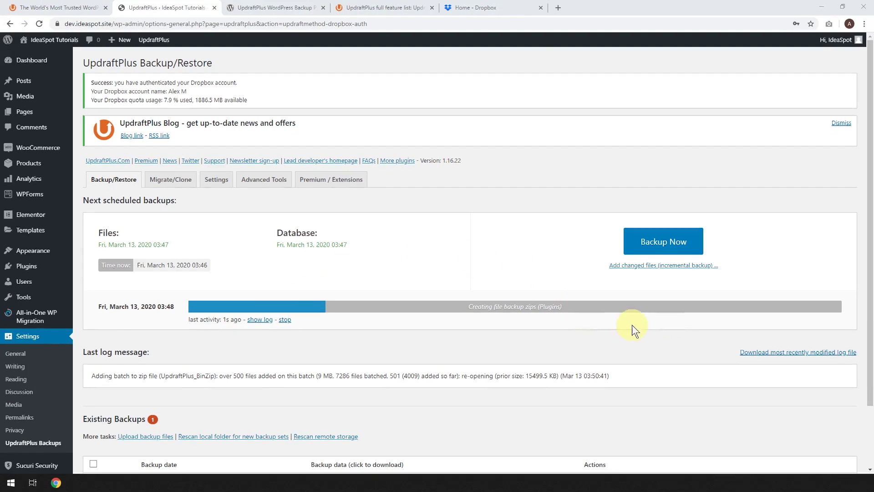
{"action": "left_click", "coordinate": [663, 240]}
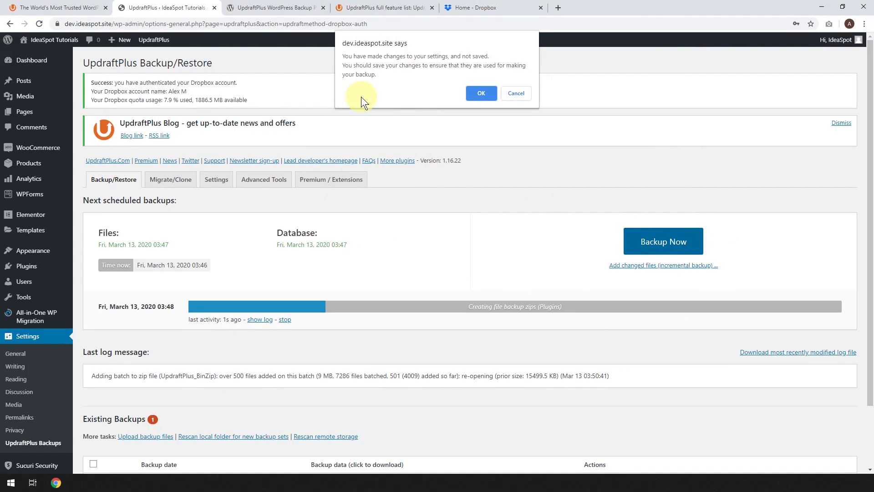
{"action": "left_click", "coordinate": [479, 94]}
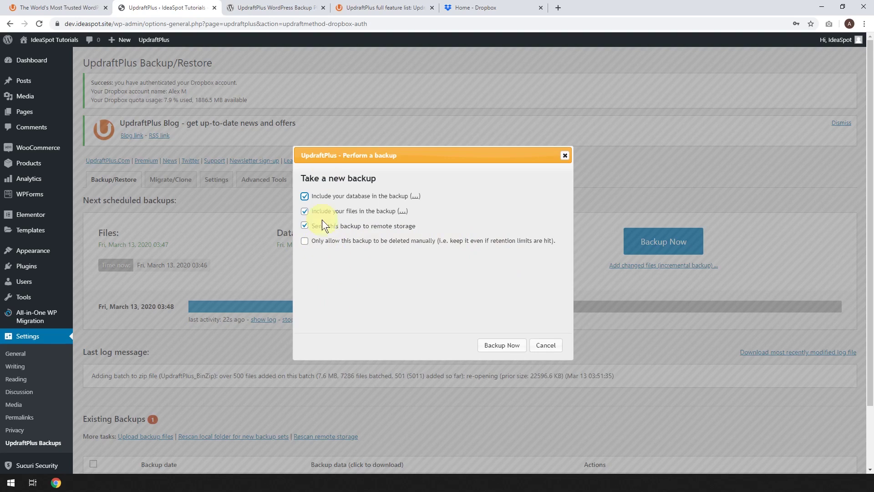
- Run the backup of database, plugins, themes, uploads and others to Dropbox until complete
{"action": "left_click", "coordinate": [501, 348]}
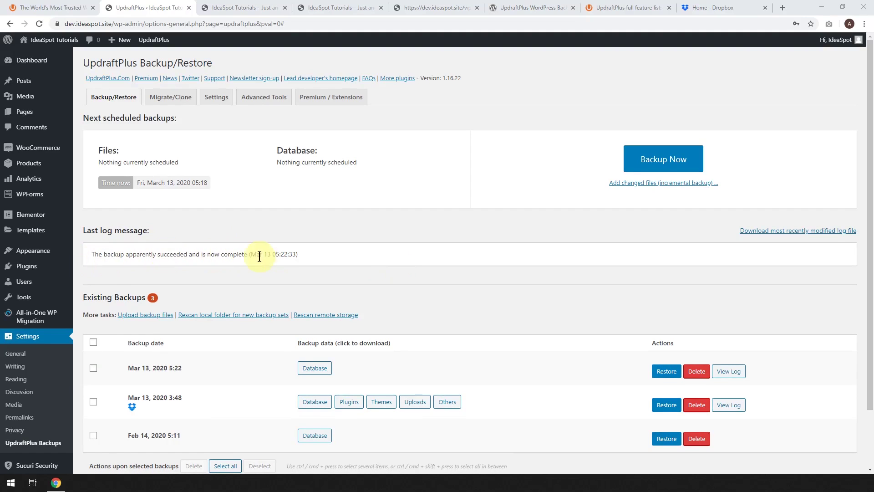
{"action": "left_click", "coordinate": [717, 7]}
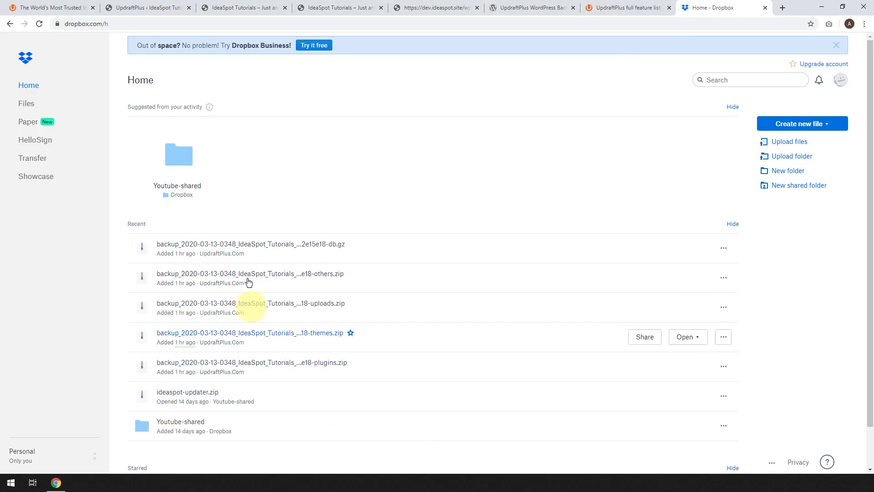
{"action": "left_click", "coordinate": [148, 8]}
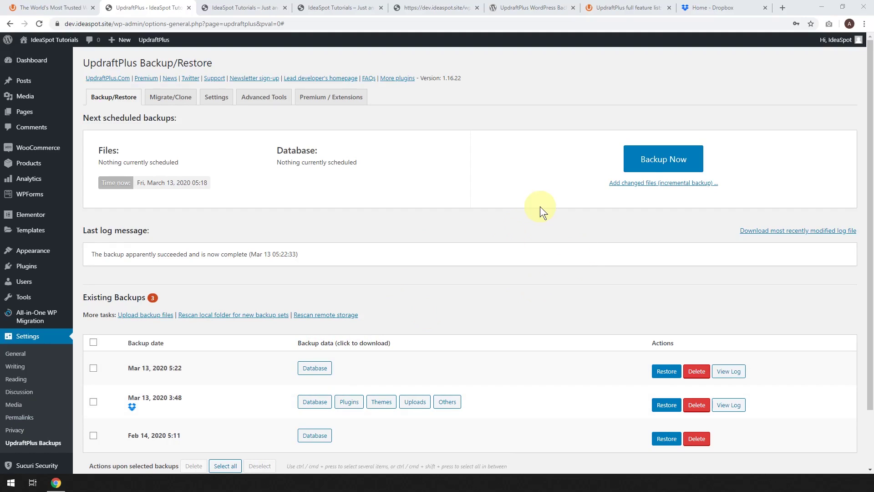
- Open a new manual backup with only 'Include your database' ticked
{"action": "left_click", "coordinate": [661, 161]}
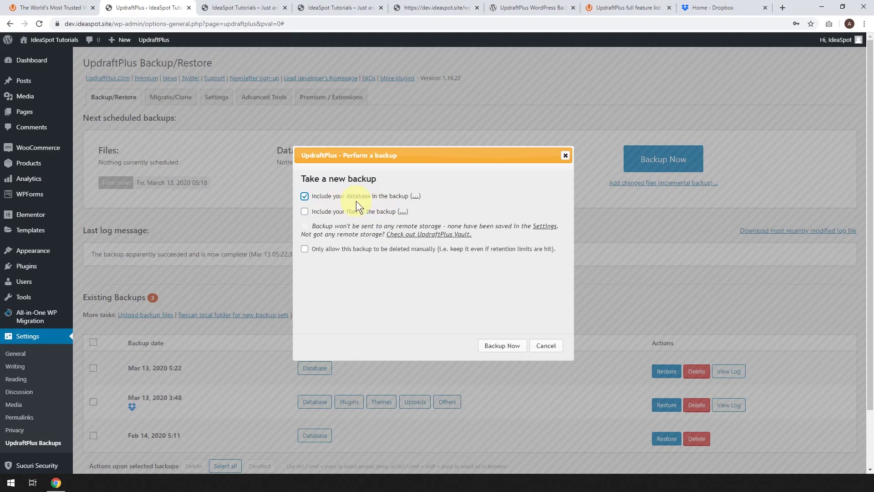
- Cancel the Perform a backup dialog, returning to Backup/Restore
{"action": "left_click", "coordinate": [548, 346]}
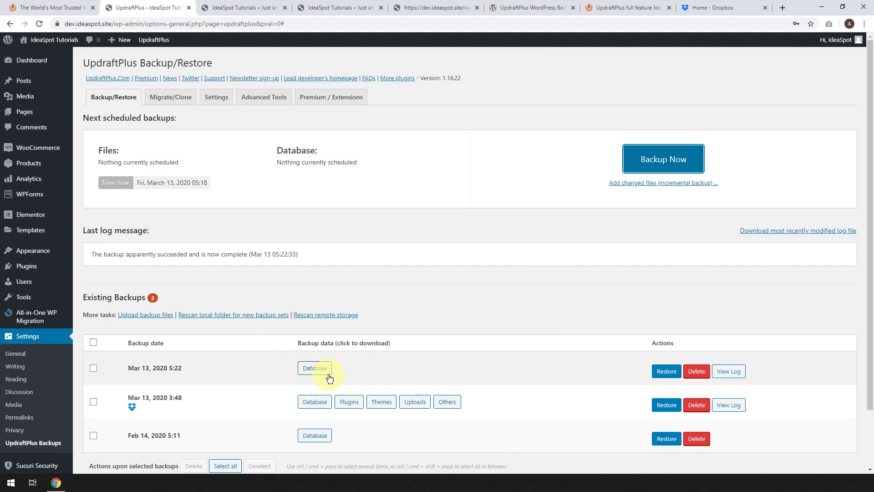
{"action": "left_click", "coordinate": [665, 406]}
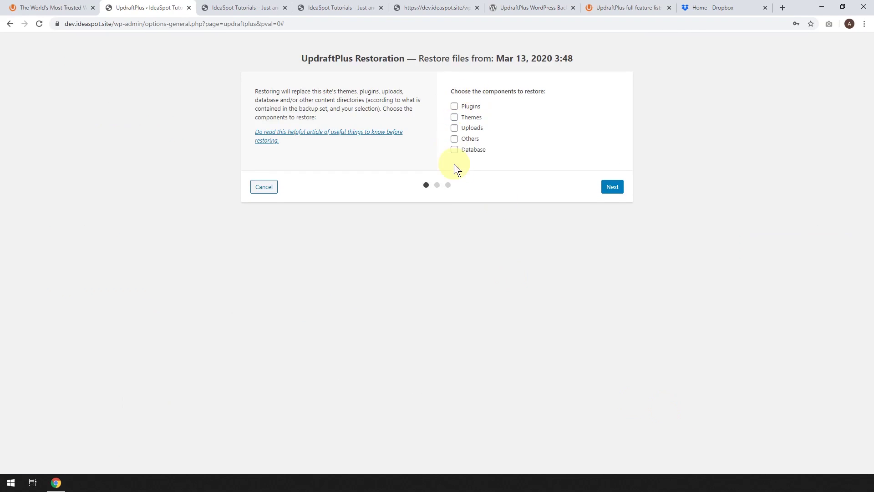
{"action": "left_click", "coordinate": [454, 106]}
{"action": "left_click", "coordinate": [455, 117]}
{"action": "left_click", "coordinate": [455, 128]}
{"action": "left_click", "coordinate": [455, 138]}
{"action": "left_click", "coordinate": [454, 149]}
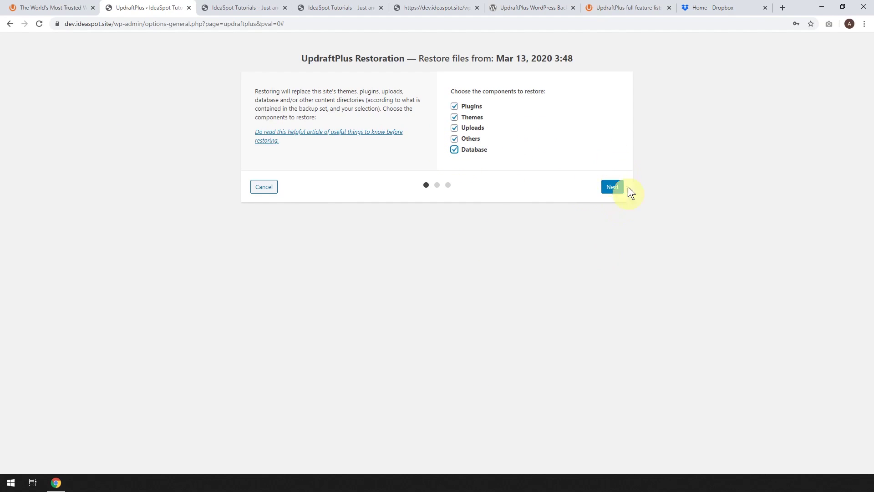
{"action": "left_click", "coordinate": [269, 186]}
{"action": "scroll", "coordinate": [595, 317], "scroll_direction": "down", "scroll_amount": 2}
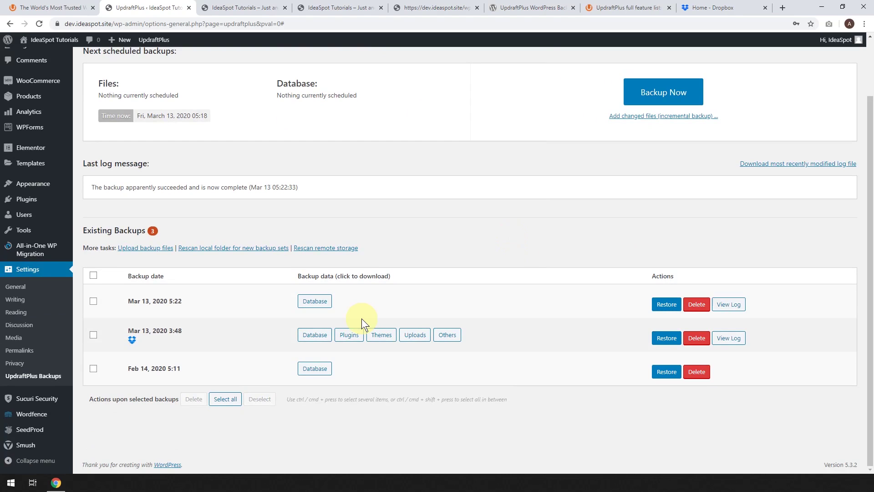
- In the Elementor editor, replace the heading with 'adfdf' and the subheading with 'adfdfdf'
{"action": "left_click", "coordinate": [262, 7]}
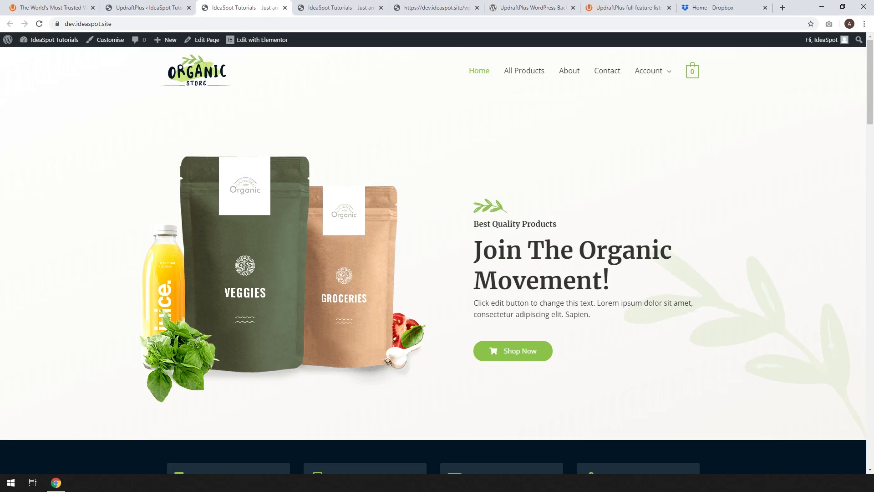
{"action": "key", "text": "ctrl+Tab"}
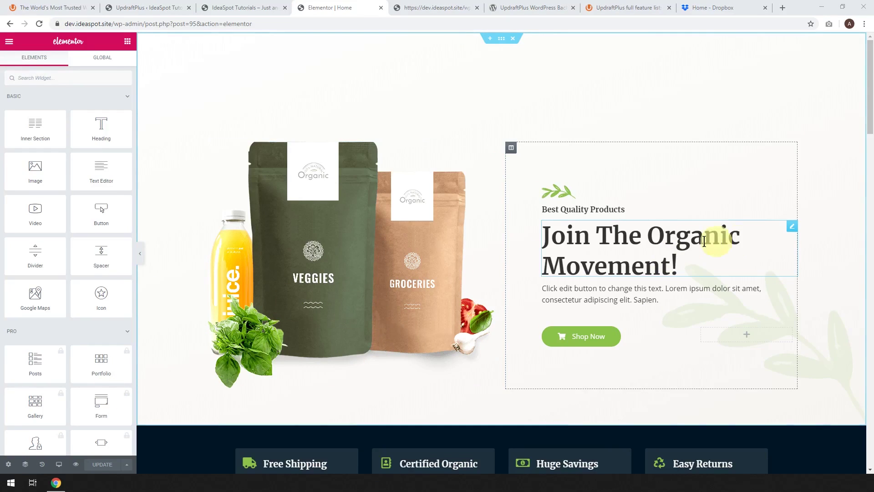
{"action": "left_click", "coordinate": [655, 240]}
{"action": "key", "text": "ctrl+a"}
{"action": "type", "text": "adfdf"}
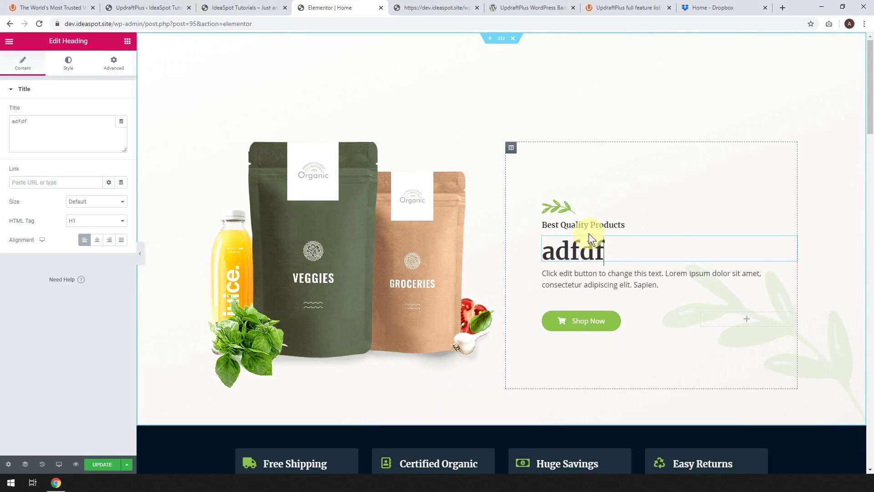
{"action": "left_click", "coordinate": [581, 225]}
{"action": "key", "text": "ctrl+a"}
{"action": "type", "text": "adfdfdf"}
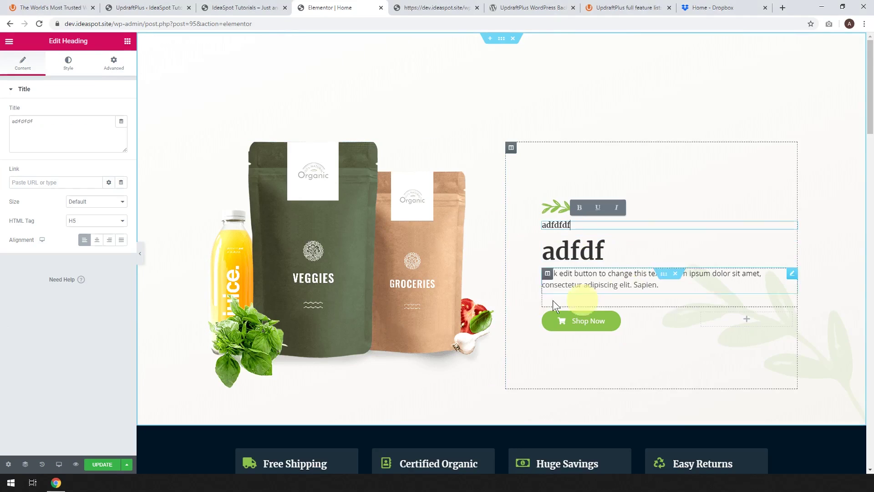
- Swap the product image for the lock image and save the homepage with UPDATE
{"action": "left_click", "coordinate": [378, 261]}
{"action": "left_click", "coordinate": [83, 158]}
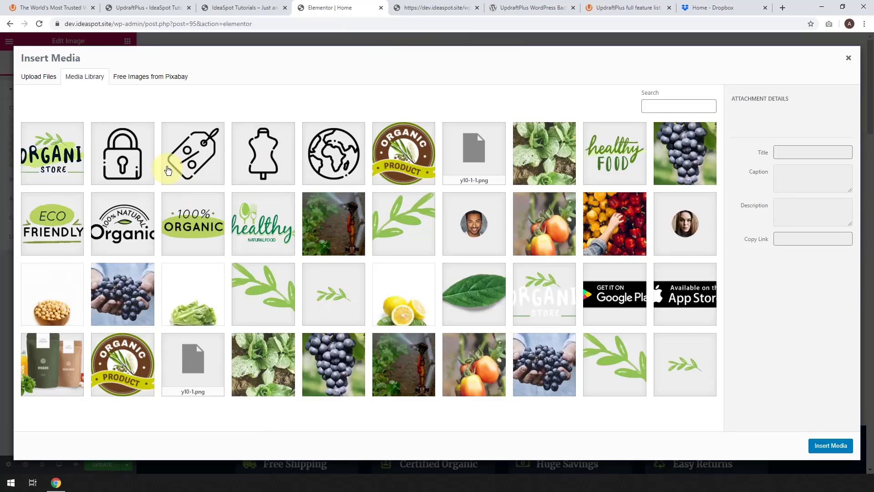
{"action": "left_click", "coordinate": [125, 157]}
{"action": "left_click", "coordinate": [824, 447]}
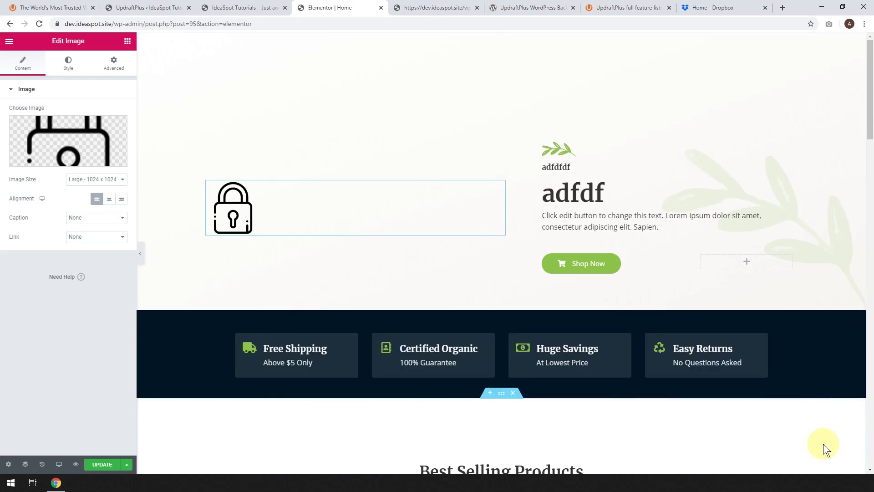
{"action": "left_click", "coordinate": [113, 469]}
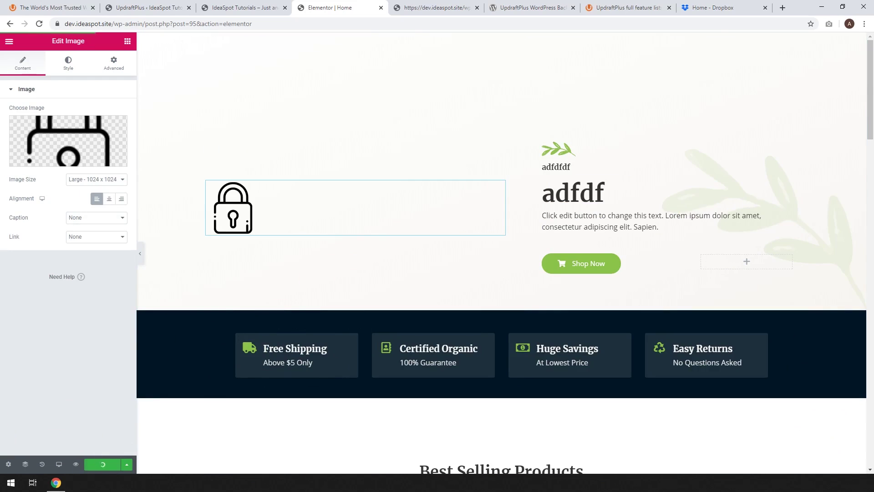
{"action": "left_click", "coordinate": [242, 8]}
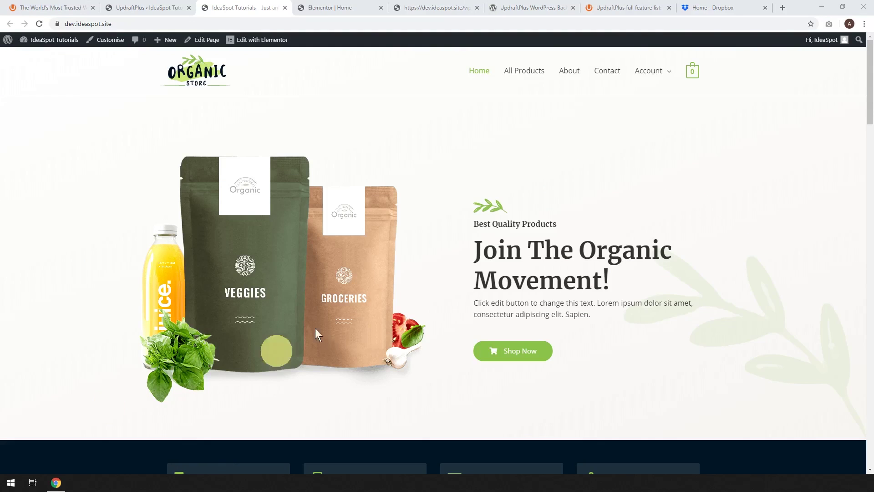
- Reload the live homepage to show the 'adfdf' and 'adfdfdf' headings beside the lock image
{"action": "left_click", "coordinate": [39, 24]}
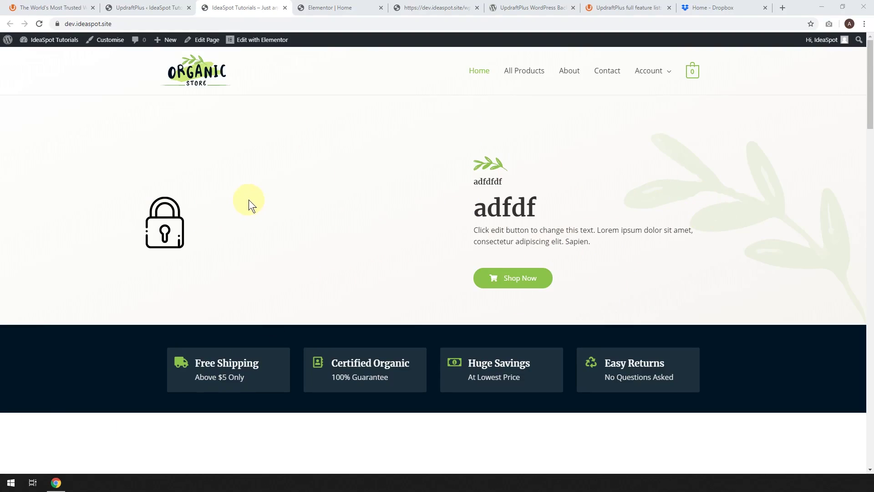
- Restore the database from the Mar 13, 2020 5:22 backup, then return to UpdraftPlus configuration
{"action": "left_click", "coordinate": [136, 8]}
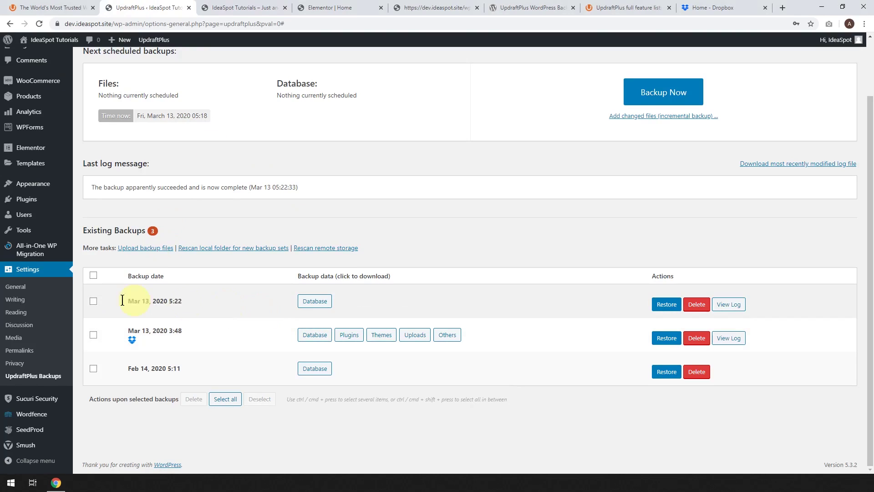
{"action": "left_click", "coordinate": [667, 304]}
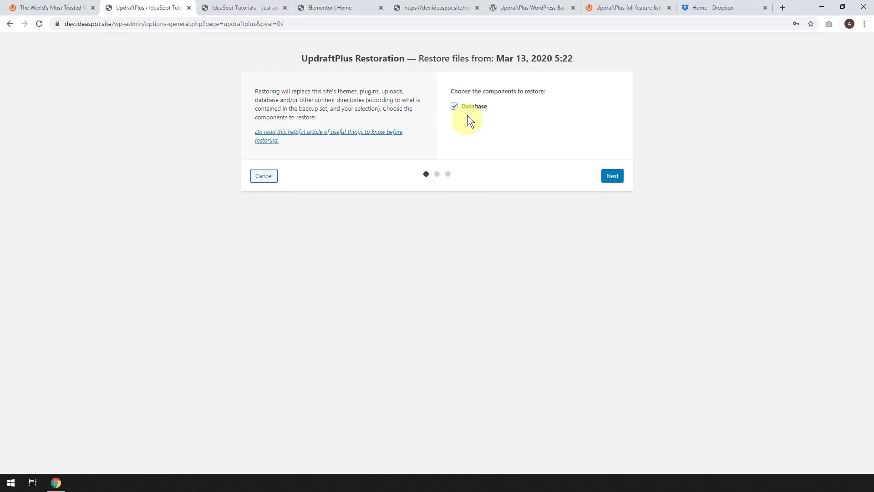
{"action": "left_click", "coordinate": [611, 178]}
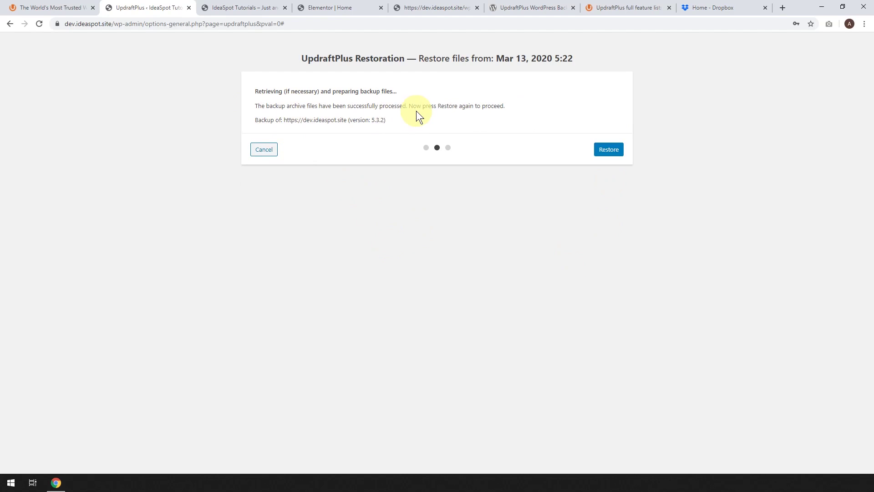
{"action": "left_click", "coordinate": [617, 156]}
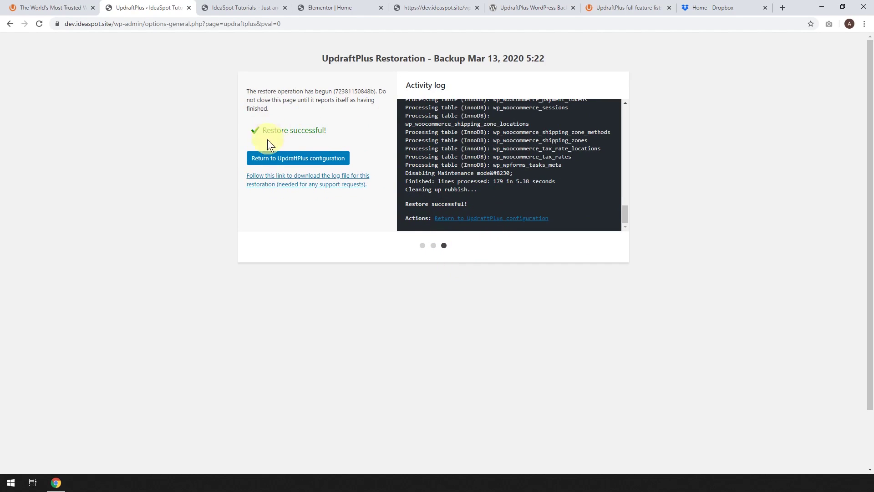
{"action": "left_click", "coordinate": [270, 158]}
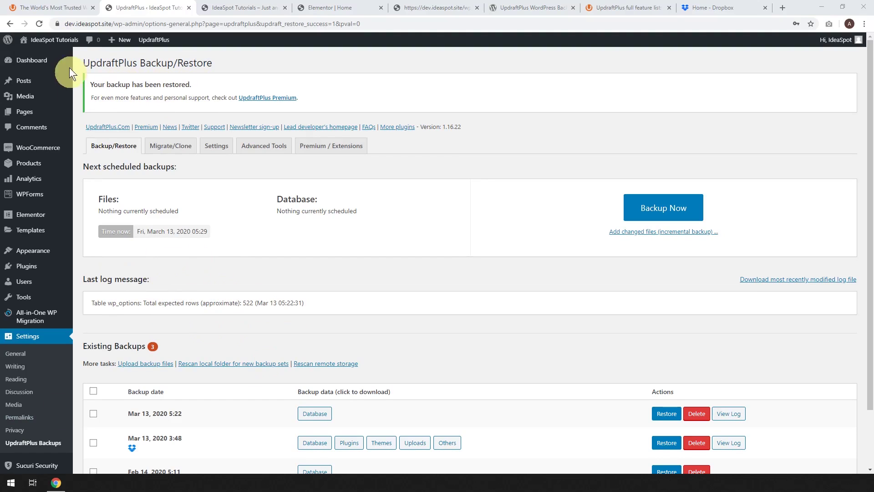
- Open Visit Site in a new tab, then reload the older site tab to see the restored hero
{"action": "mouse_move", "coordinate": [68, 40]}
{"action": "right_click", "coordinate": [39, 57]}
{"action": "left_click", "coordinate": [50, 63]}
{"action": "left_click", "coordinate": [220, 9]}
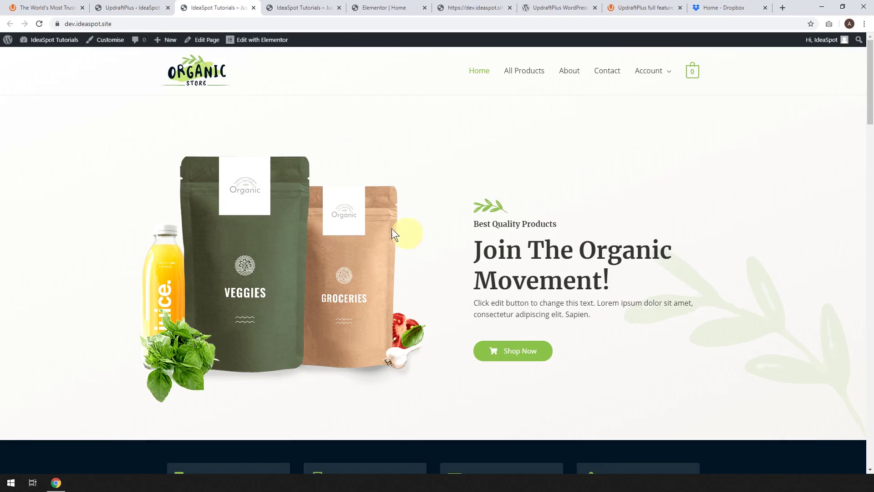
{"action": "left_click", "coordinate": [322, 7]}
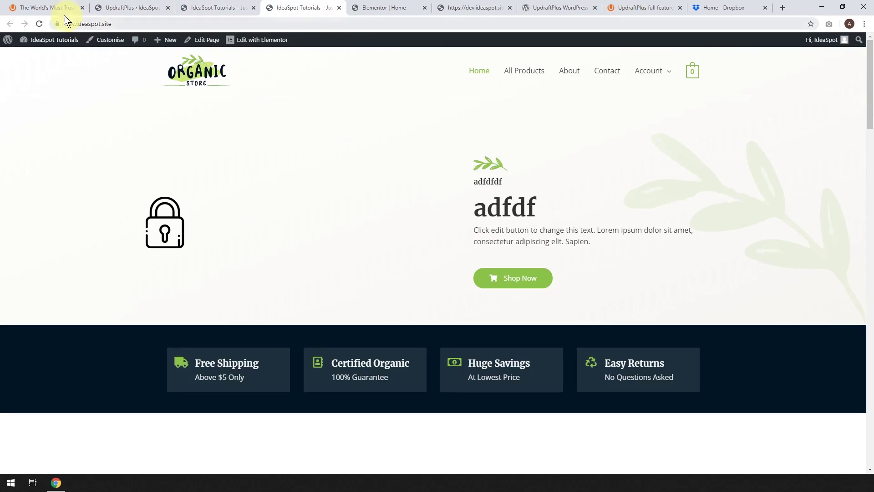
{"action": "left_click", "coordinate": [38, 22]}
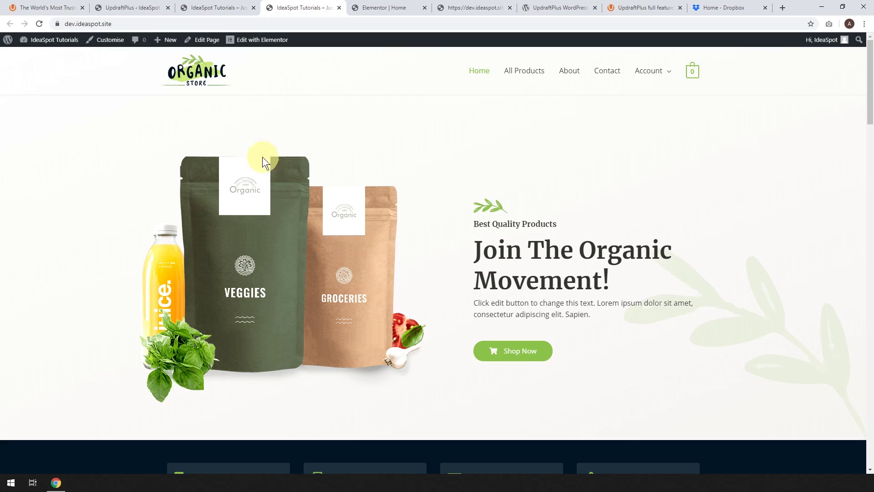
{"action": "left_click", "coordinate": [132, 7]}
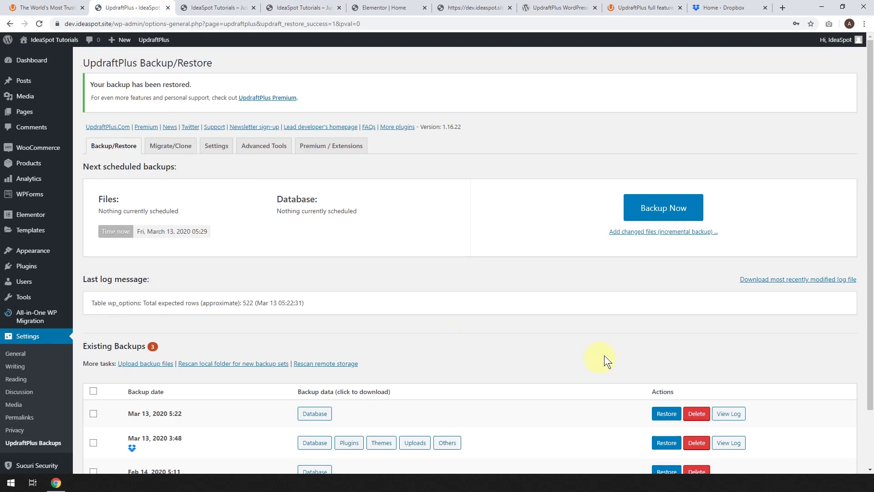
{"action": "scroll", "coordinate": [605, 360], "scroll_direction": "down", "scroll_amount": 2}
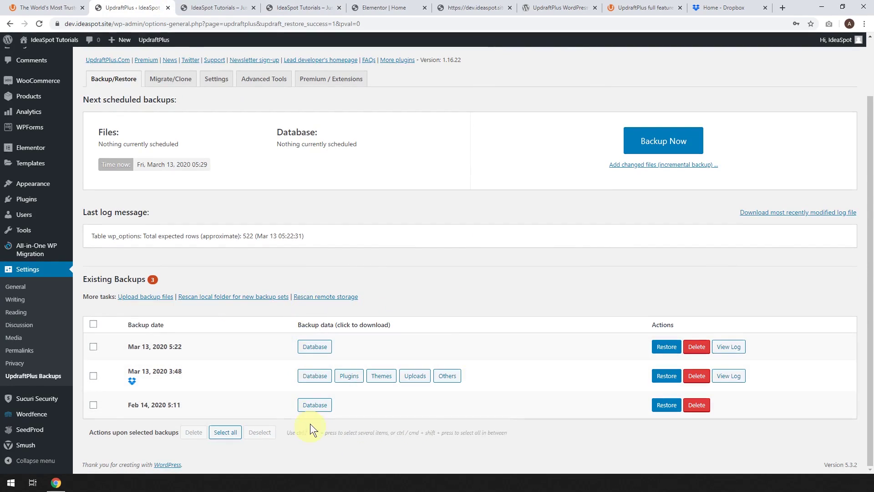
{"action": "left_click", "coordinate": [314, 377]}
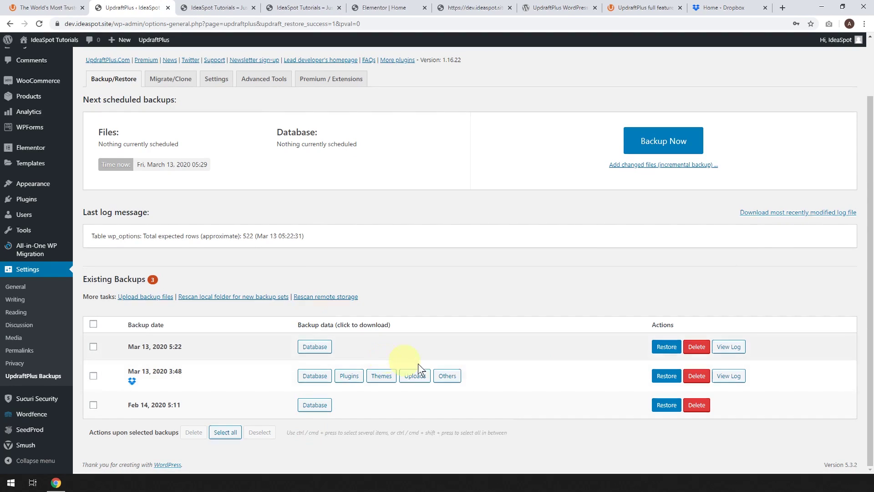
{"action": "left_click", "coordinate": [351, 376]}
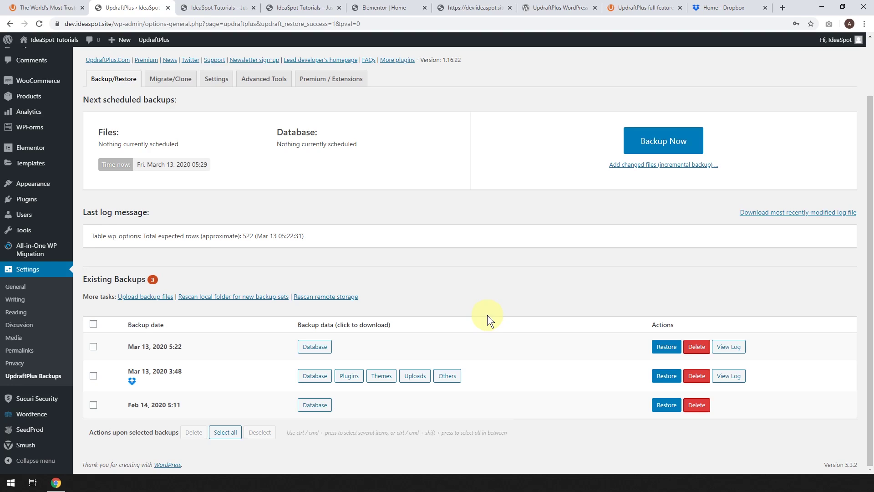
{"action": "scroll", "coordinate": [487, 315], "scroll_direction": "up", "scroll_amount": 2}
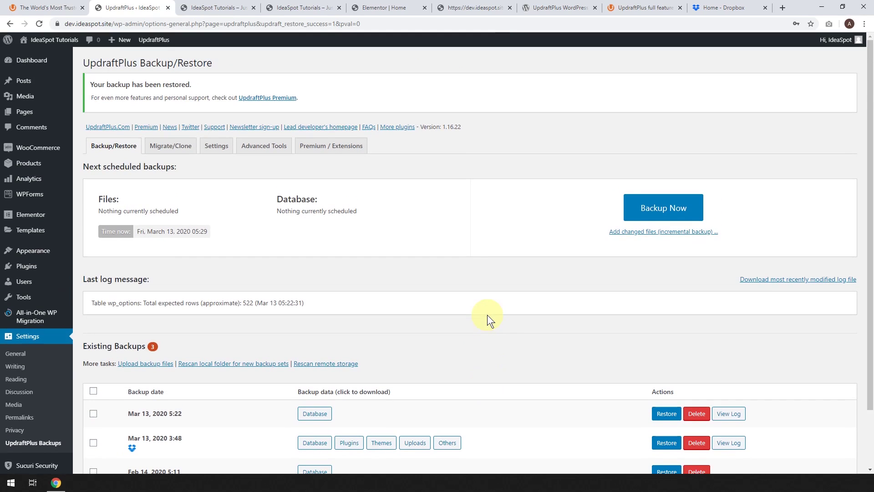